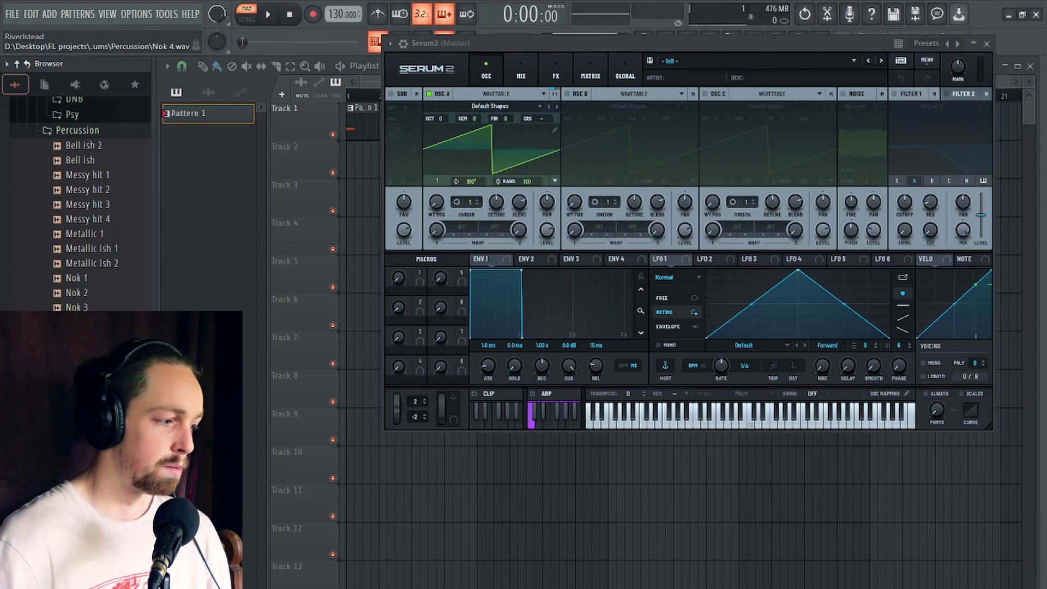
Audition the samples Messy hit 3, Messy hit 2 and Messy hit 1 in the Percussion folder
click(100, 207)
click(104, 192)
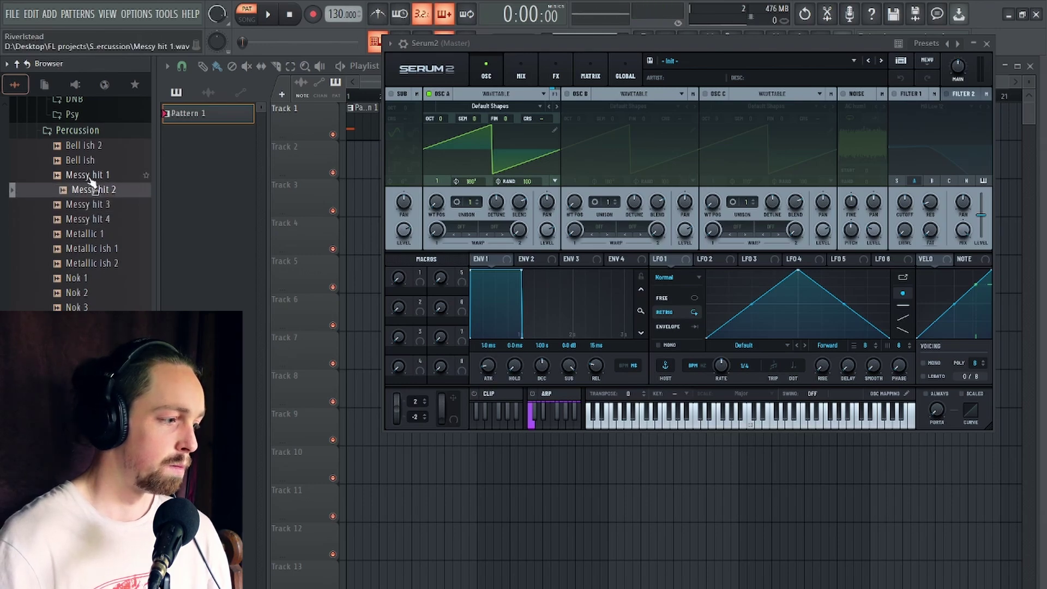
click(89, 179)
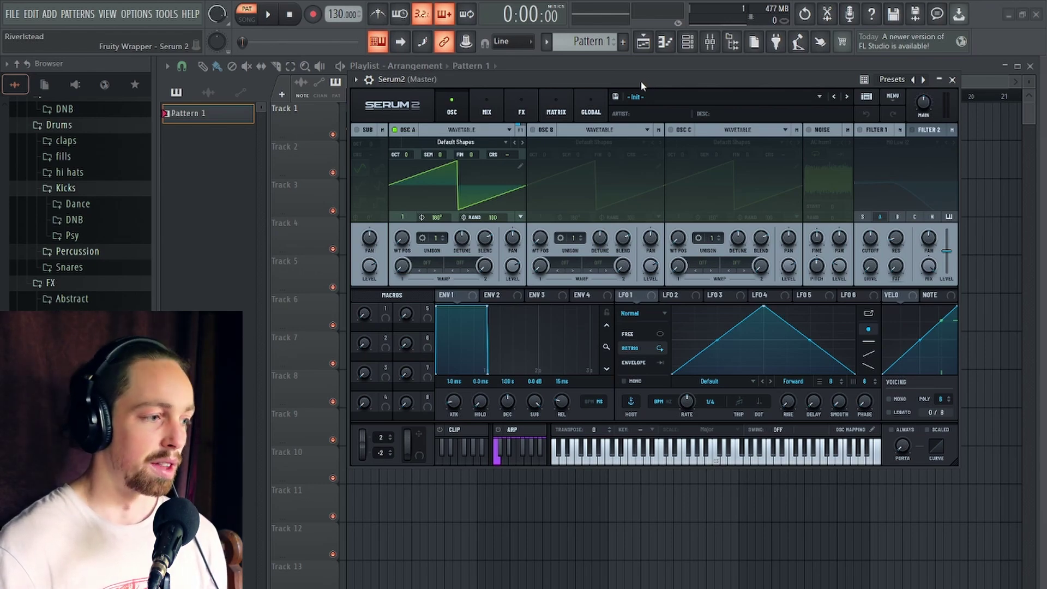
Set oscillator A's wavetable position to 2 for a sine wave
drag(640, 81, 650, 67)
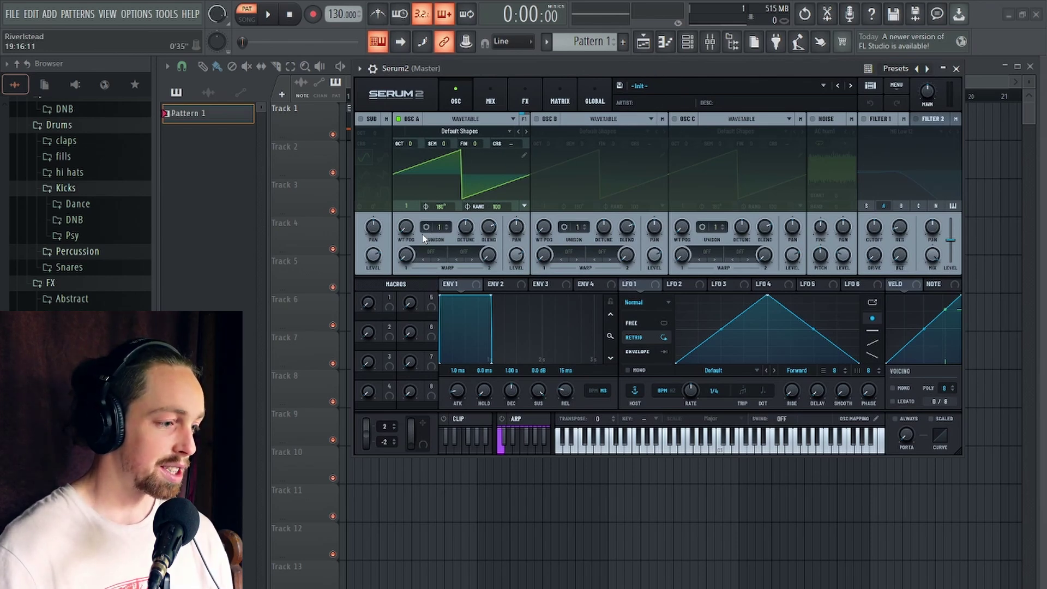
drag(408, 231, 411, 214)
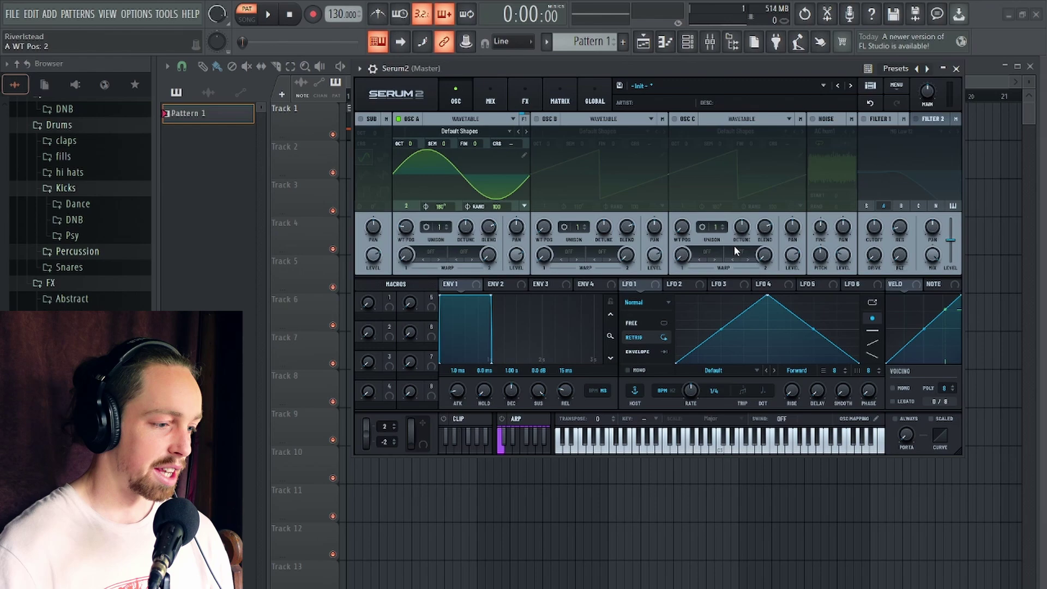
Shape LFO 1 as a two-stage decay in Envelope mode at a 1/8 rate and assign it to oscillator A's level
drag(604, 334, 600, 354)
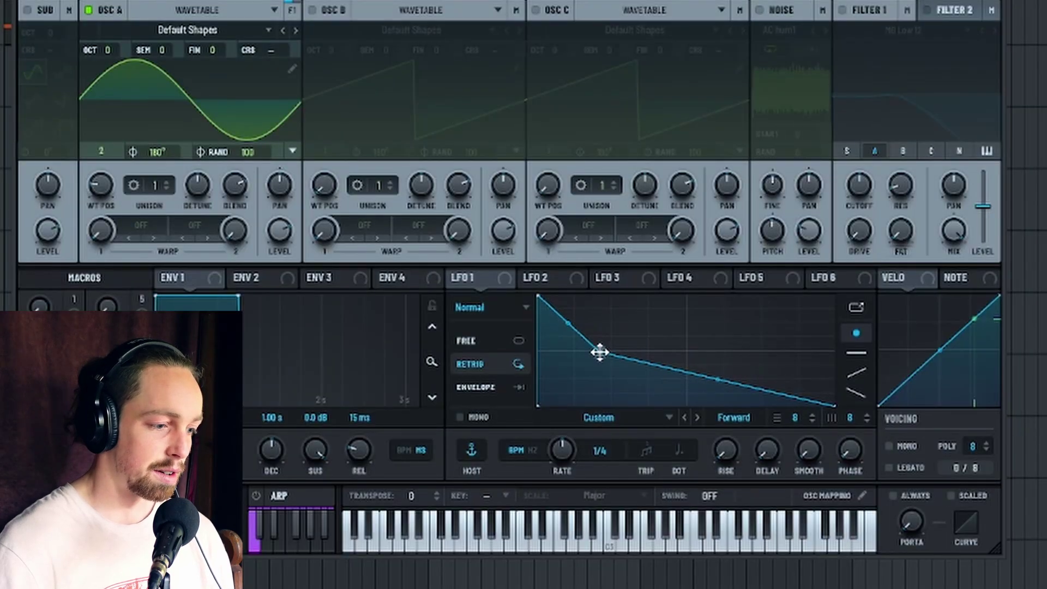
drag(557, 453, 556, 440)
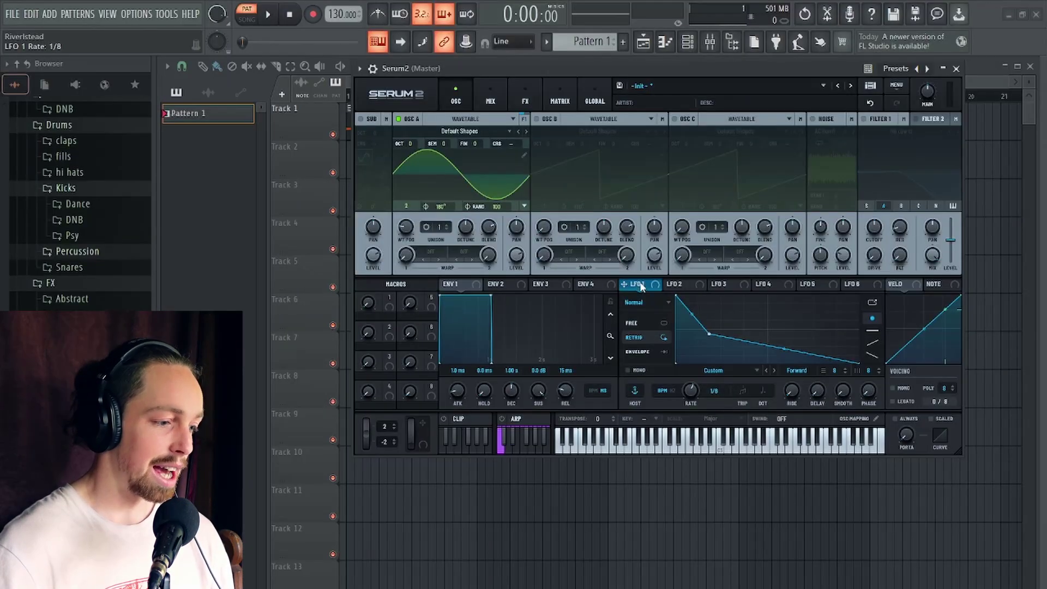
drag(641, 286, 536, 401)
click(638, 352)
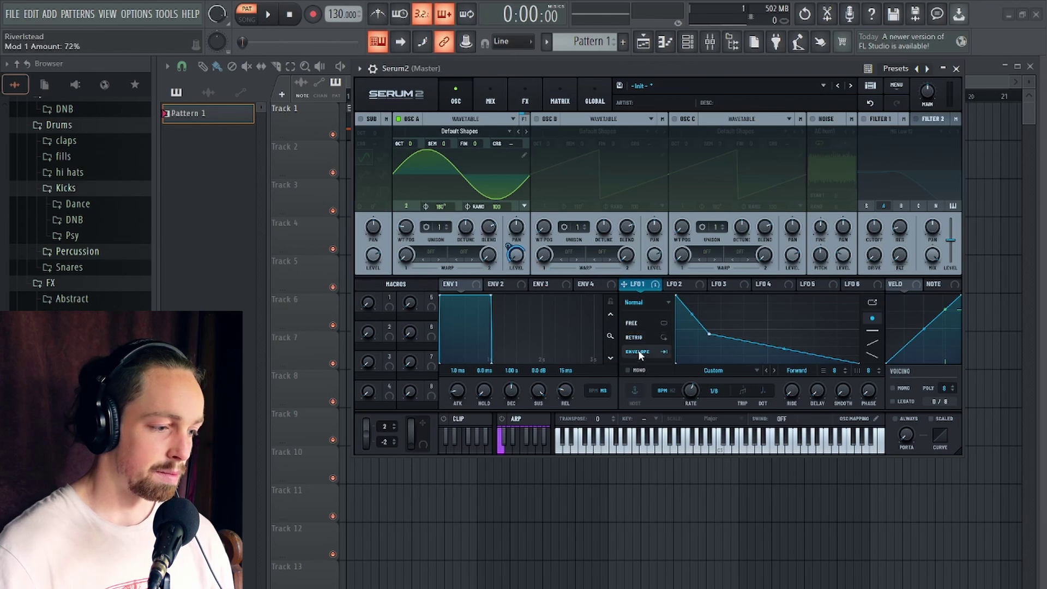
Enable oscillator B and set oscillator A's first warp mode to PD (B)
drag(593, 69, 602, 86)
click(545, 136)
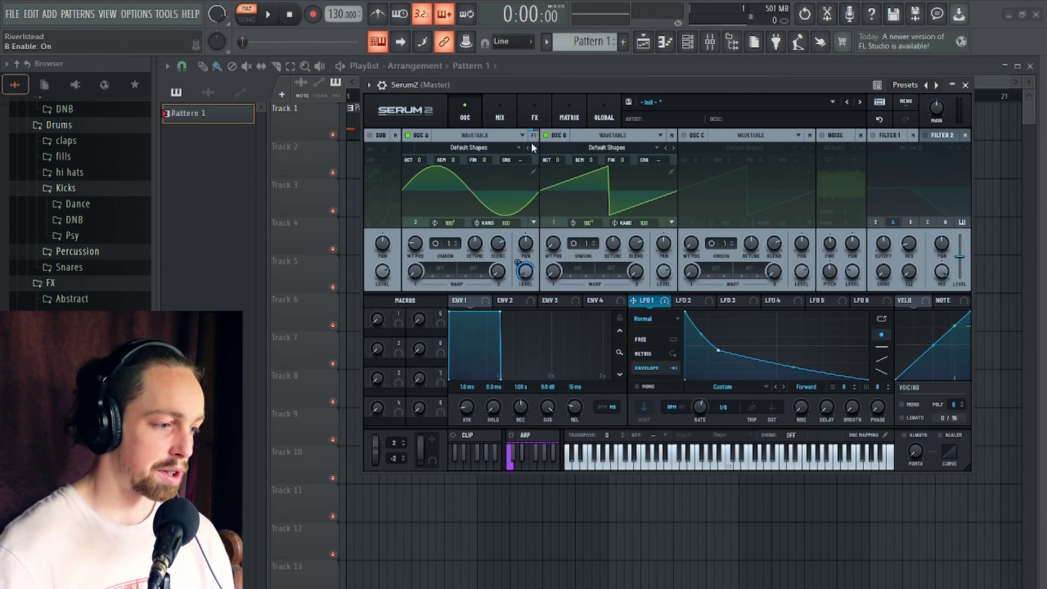
click(445, 271)
mouse_move(474, 367)
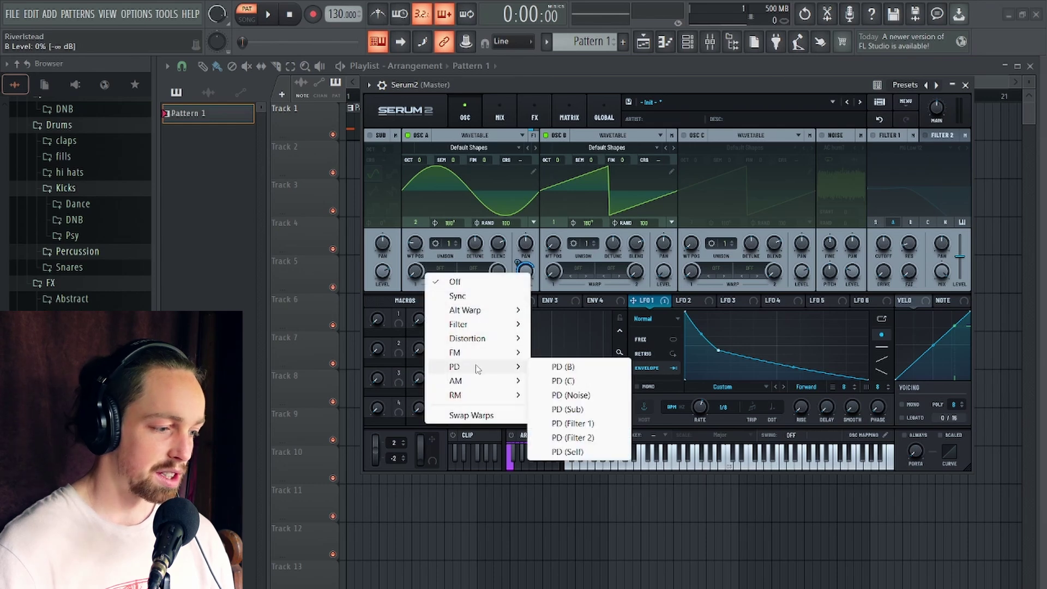
click(576, 370)
Shape LFO 2 as a curved decay in Envelope mode at a 1/8 rate and assign it to oscillator A's warp amount
click(690, 301)
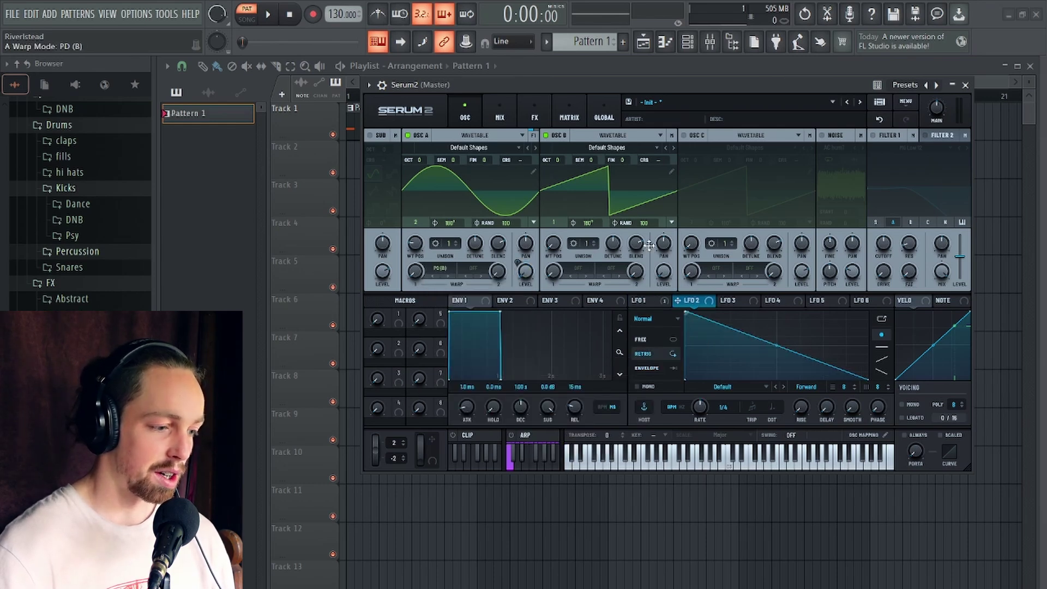
click(650, 368)
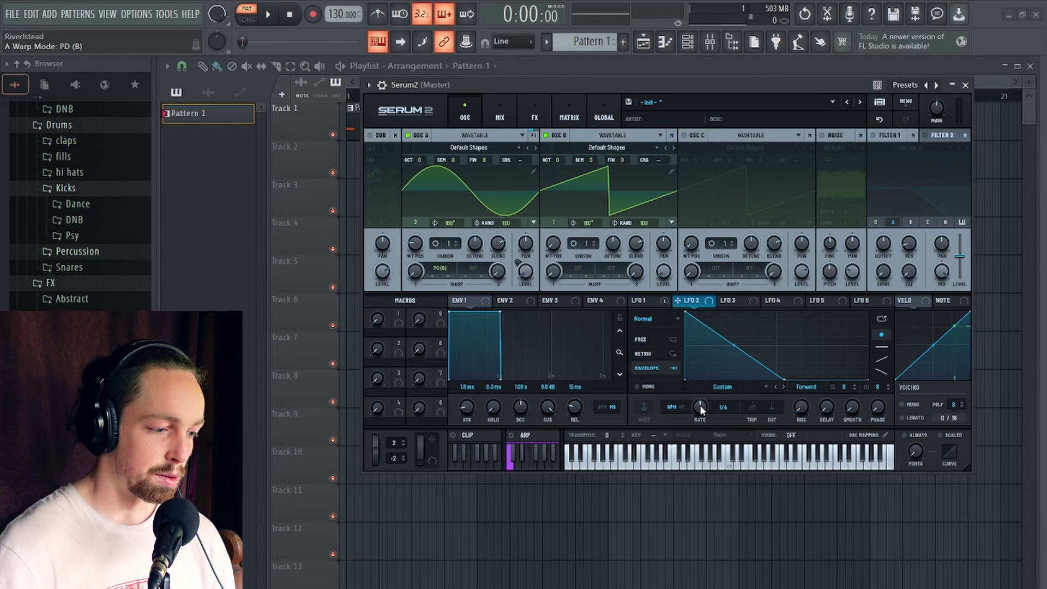
drag(733, 347, 734, 367)
drag(678, 301, 409, 295)
Adjust LFO 2's modulation amount on oscillator A's warp and set oscillator B's octave to +2
mouse_move(566, 86)
mouse_down()
mouse_move(537, 72)
mouse_move(553, 94)
mouse_up()
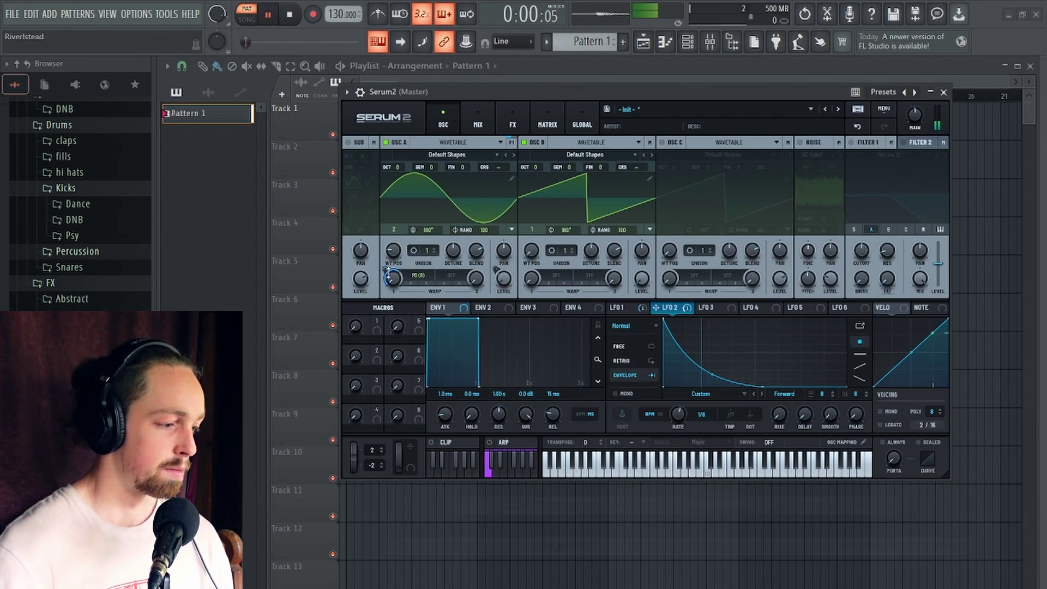
drag(387, 269, 389, 282)
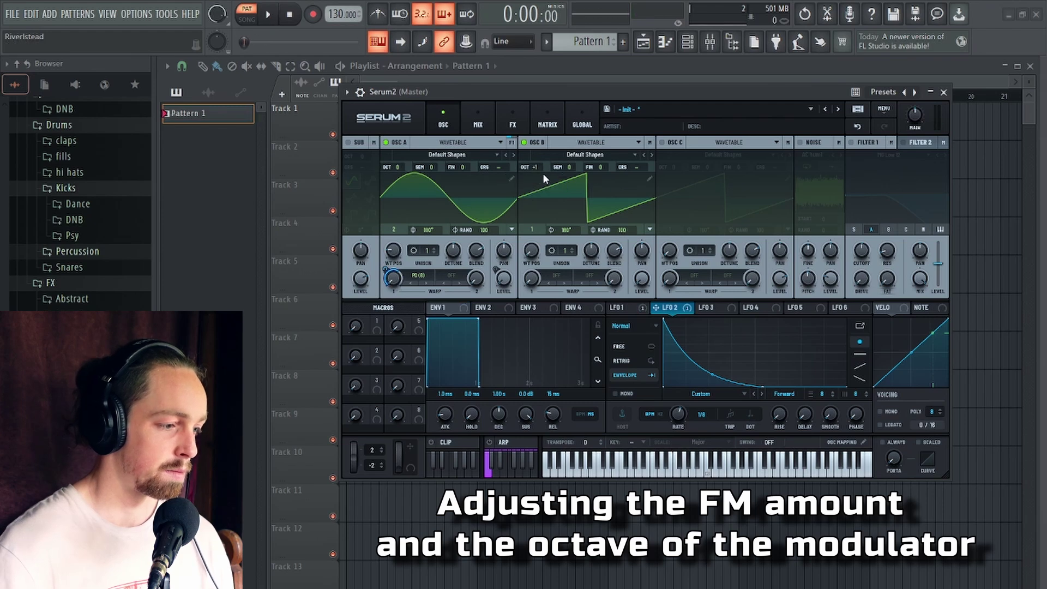
drag(536, 167, 535, 158)
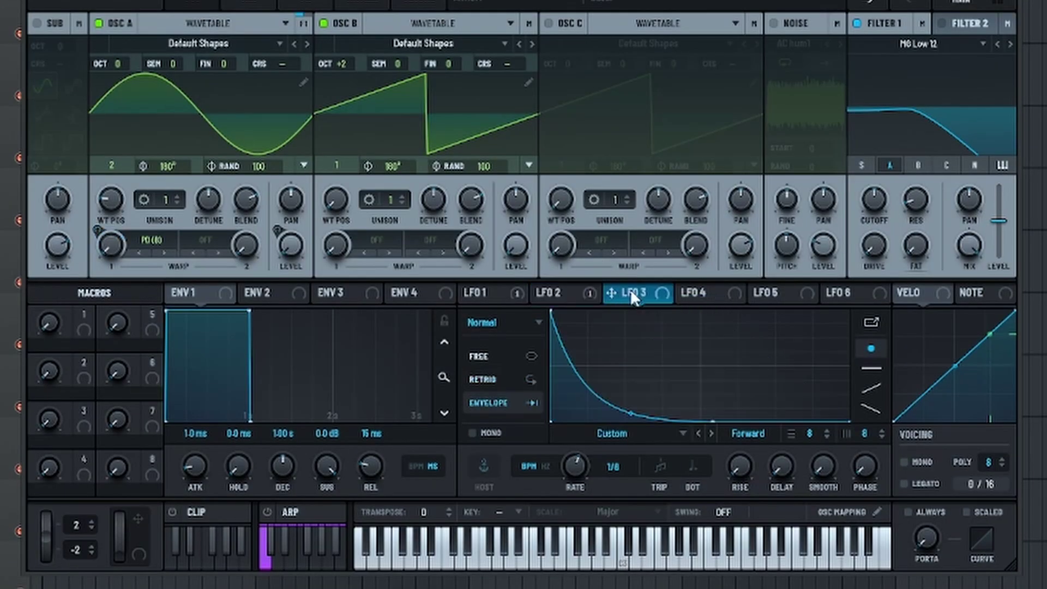
Stretch LFO 3's decay across nearly the whole envelope, soften its curve, and assign it to Filter 1's cutoff
drag(713, 421, 840, 485)
drag(707, 400, 651, 228)
drag(646, 295, 866, 235)
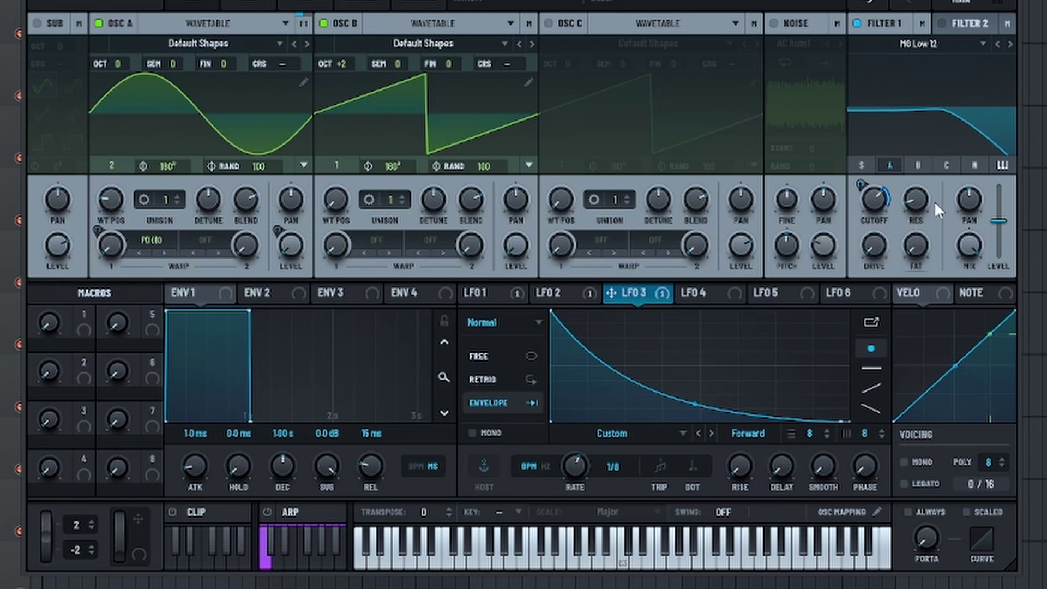
Lower Filter 1's resonance, raise its drive, and add a point to LFO 3's curve for a steeper initial decay
drag(919, 197, 900, 293)
drag(871, 255, 871, 231)
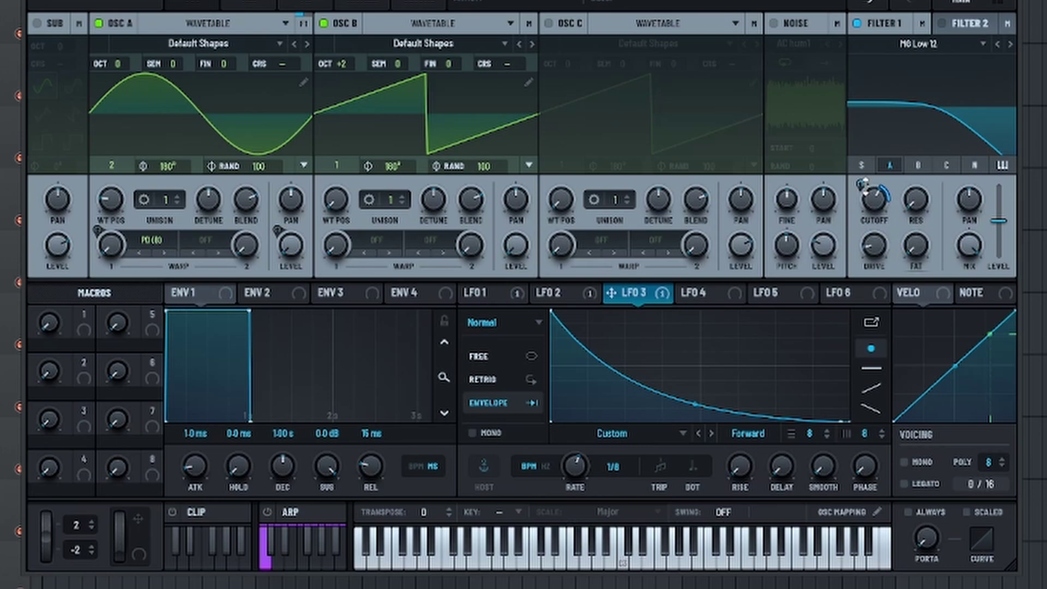
mouse_move(869, 213)
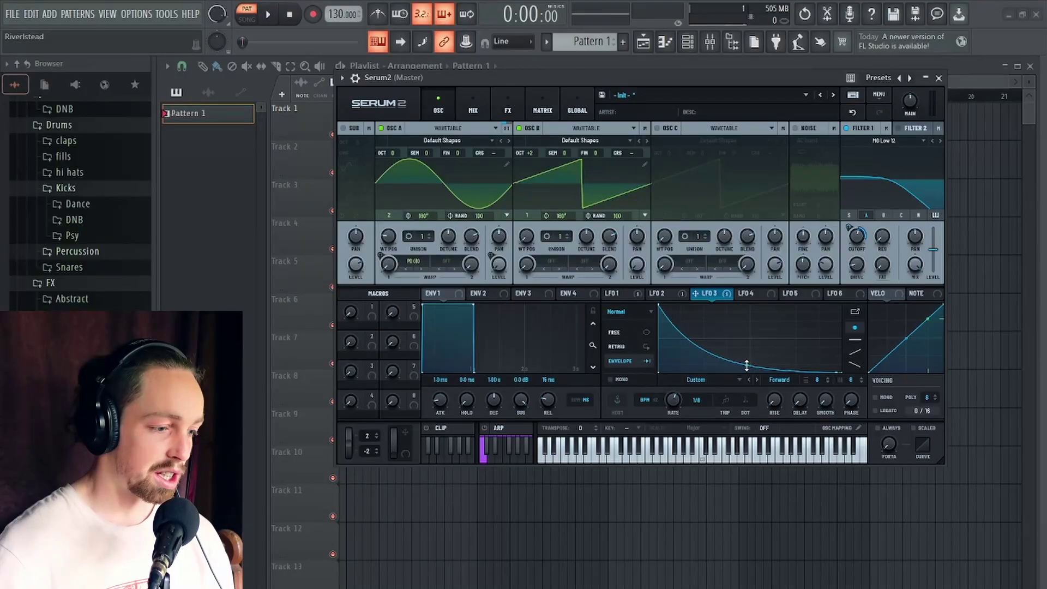
double_click(705, 357)
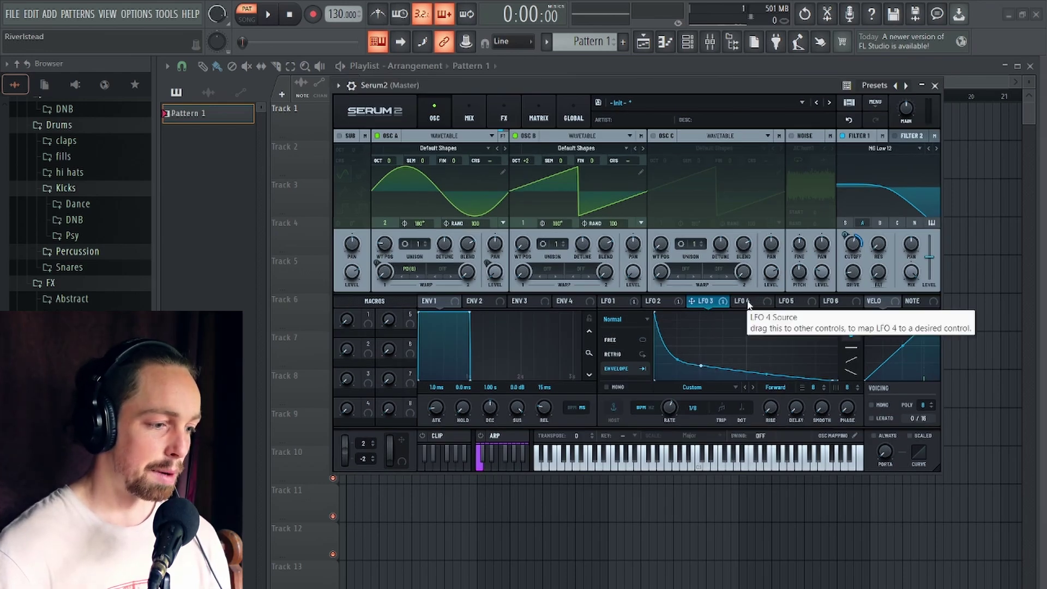
Select LFO 4, enable the noise oscillator and choose Pink as its noise color
click(742, 301)
click(791, 136)
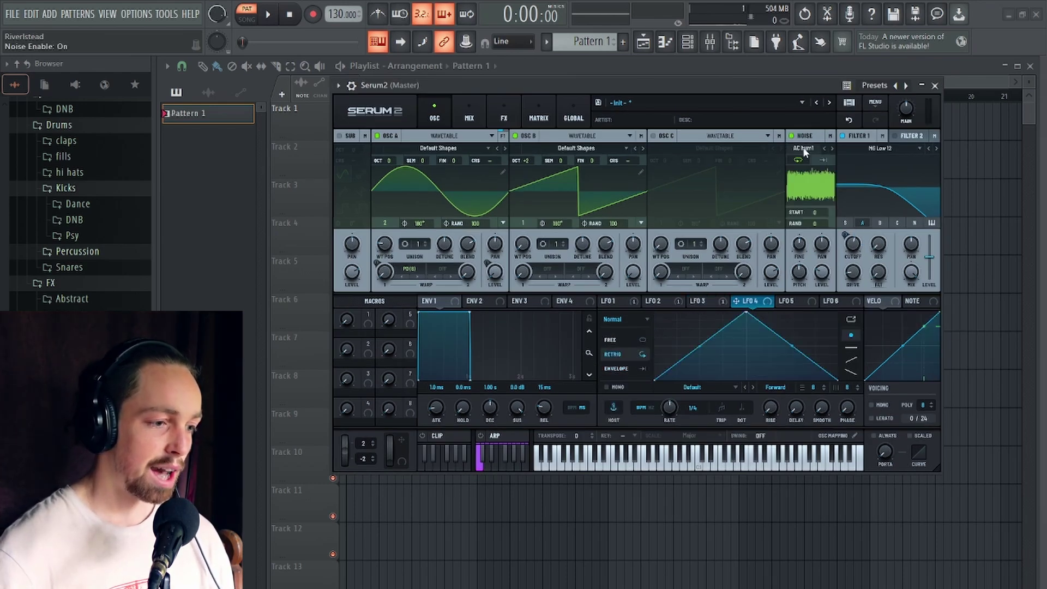
click(804, 148)
mouse_move(839, 274)
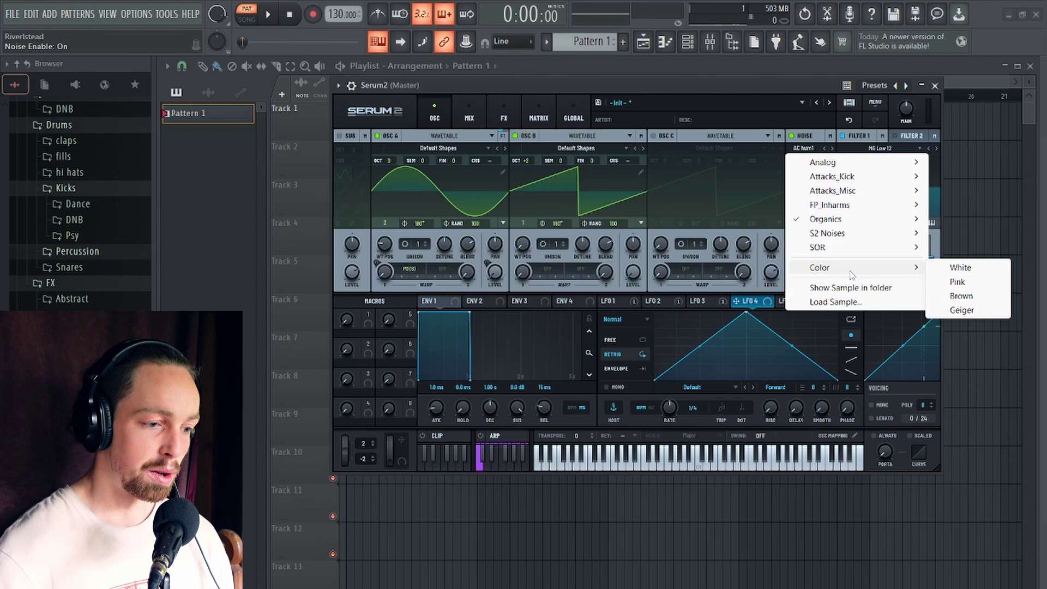
click(958, 281)
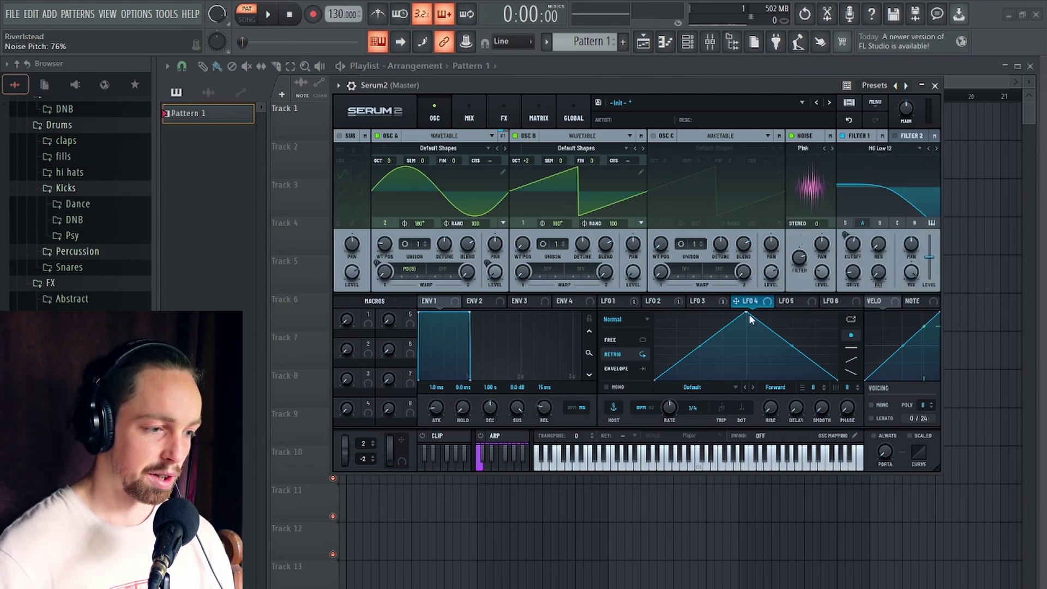
Shape LFO 4 as a short decay in Envelope mode at a 1/16 rate and assign it to the noise level
drag(746, 313, 644, 225)
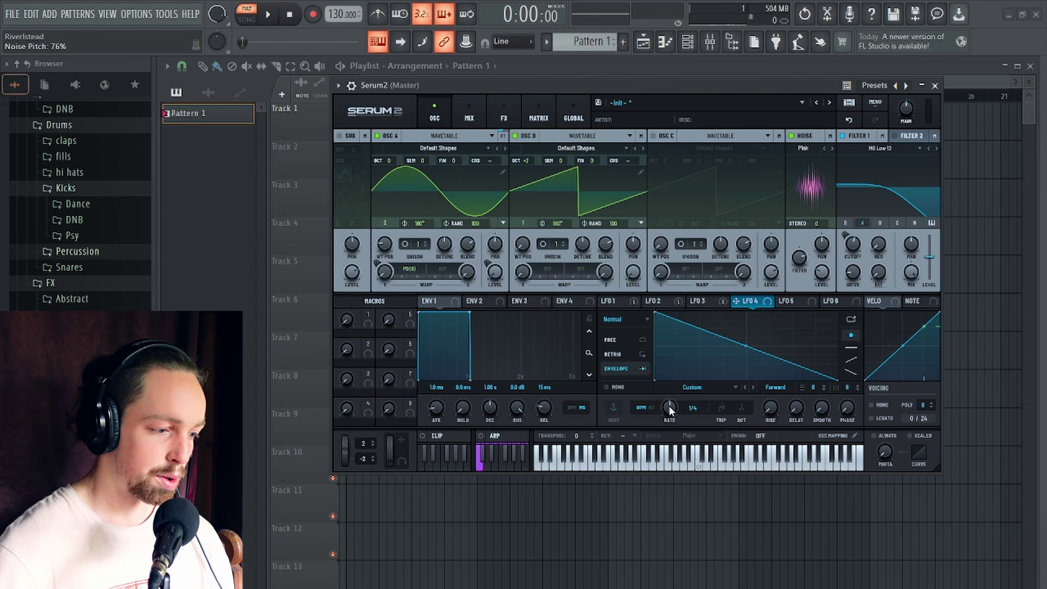
double_click(709, 353)
drag(707, 353, 674, 406)
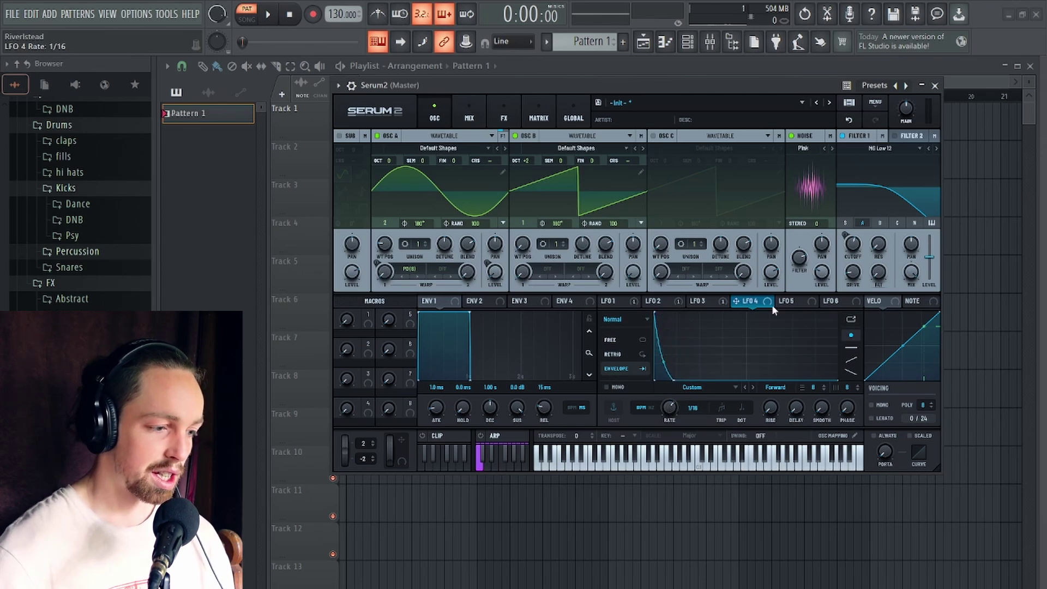
drag(758, 300, 822, 271)
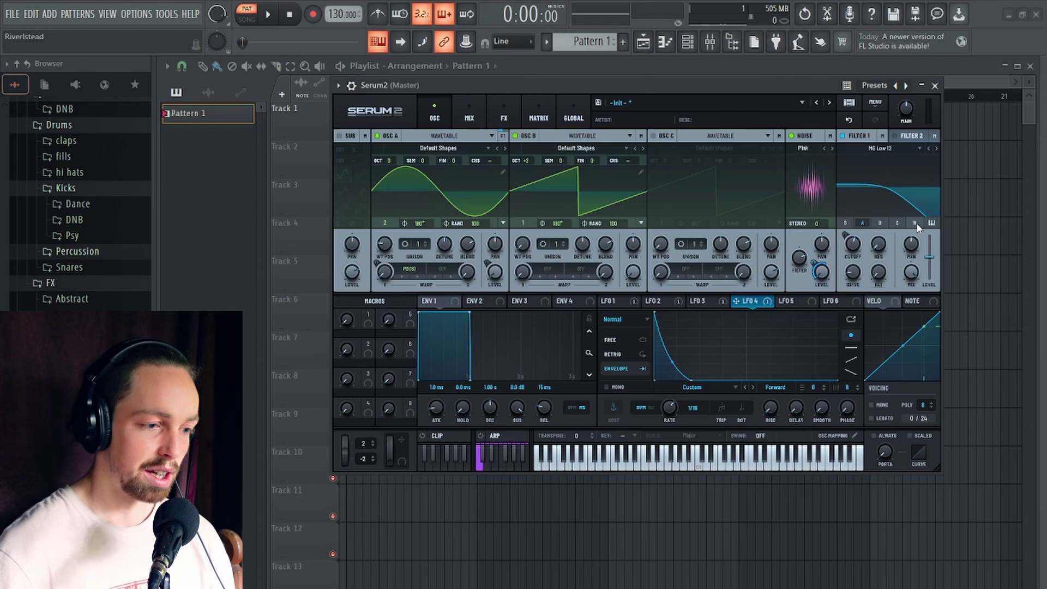
Set the noise oscillator's stereo to about 40 and shorten LFO 4's decay while playing the pattern
drag(828, 216, 819, 216)
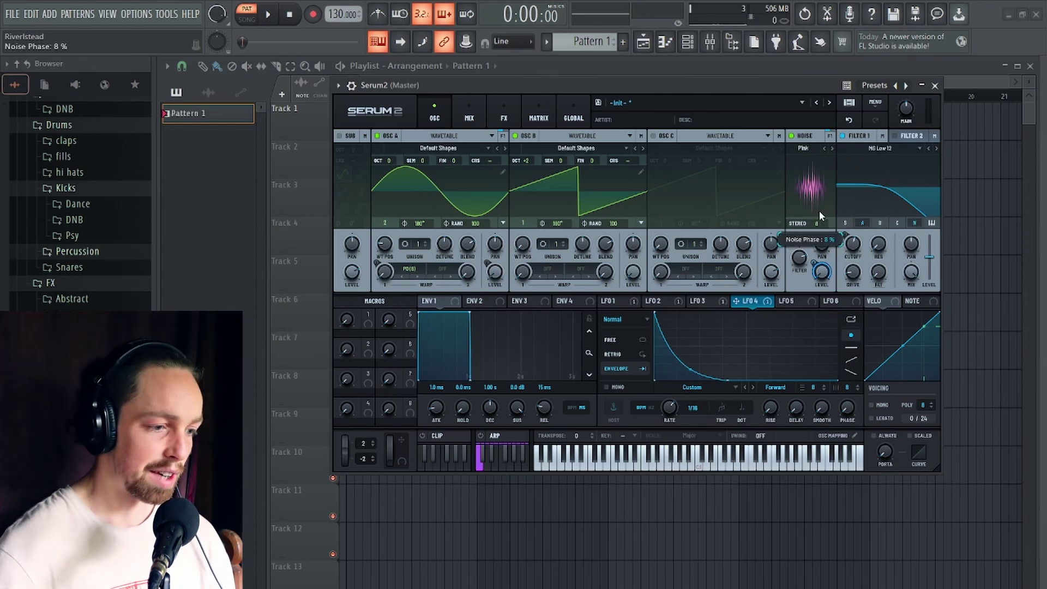
key(space)
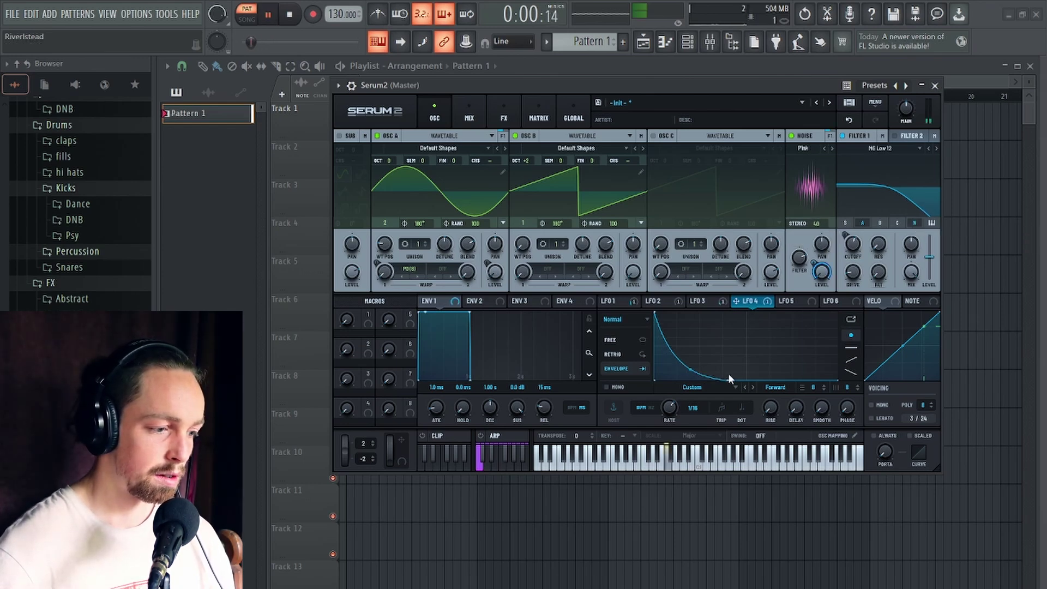
drag(727, 376, 705, 402)
key(space)
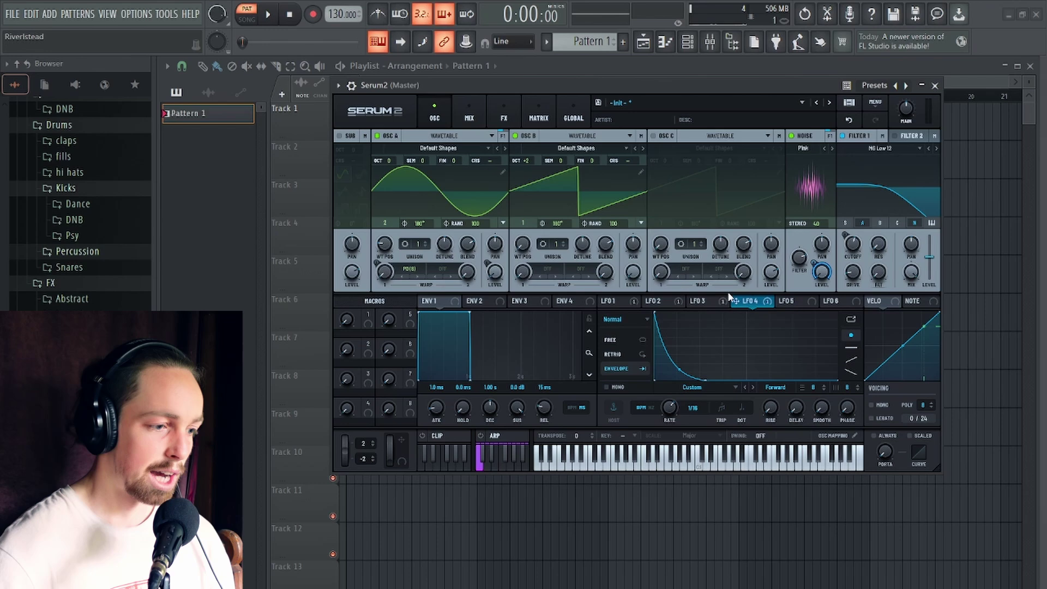
Compare the sound with the noise oscillator off and on, and tighten LFO 4's decay further
click(792, 136)
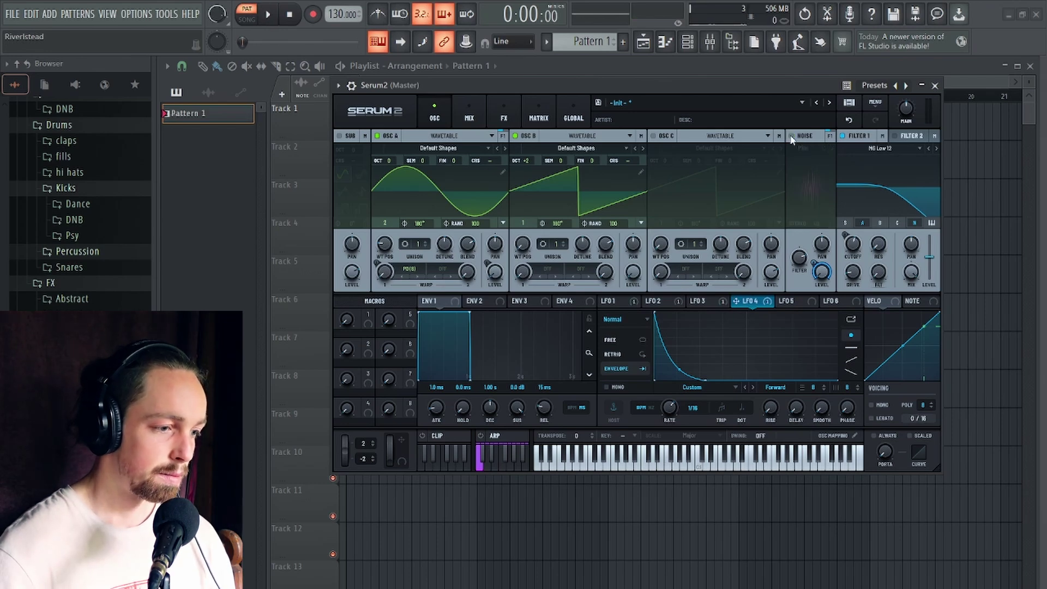
click(792, 136)
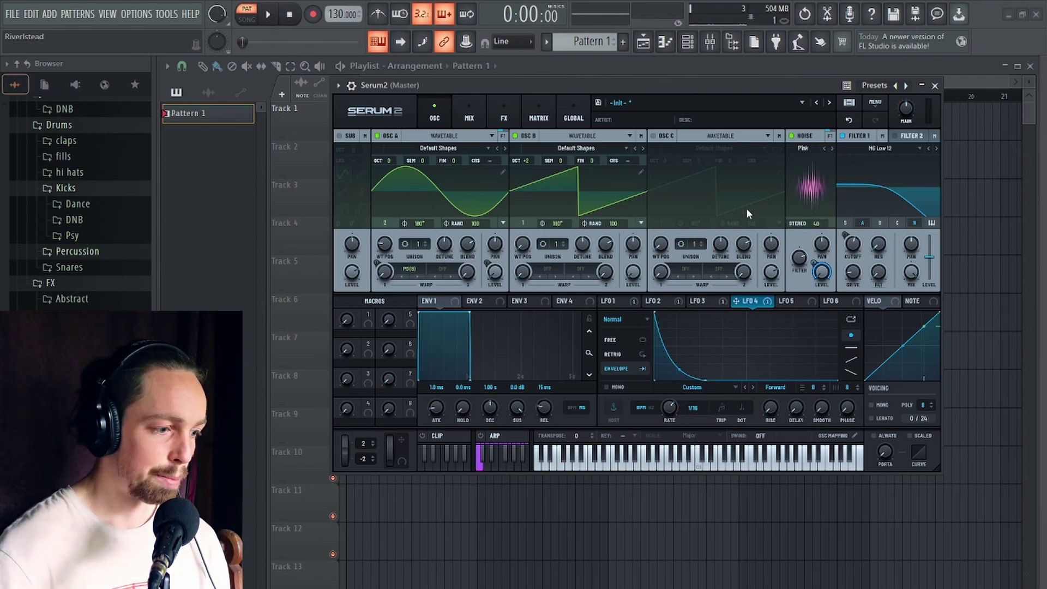
drag(707, 380, 690, 380)
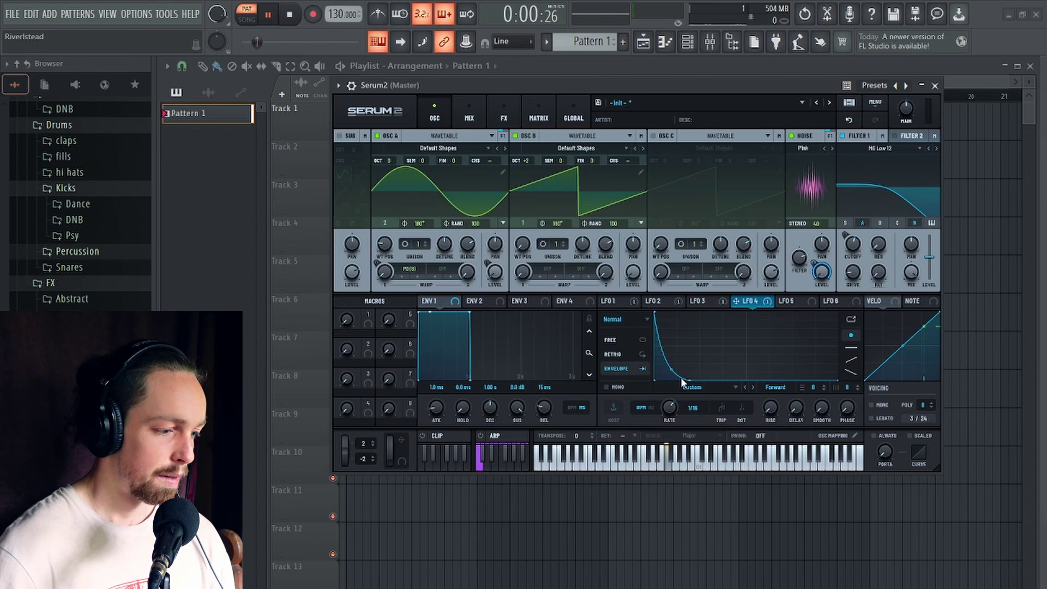
Shape LFO 5 as a curved decay ending around mid-length, in Envelope mode at a 1/8 rate
click(792, 301)
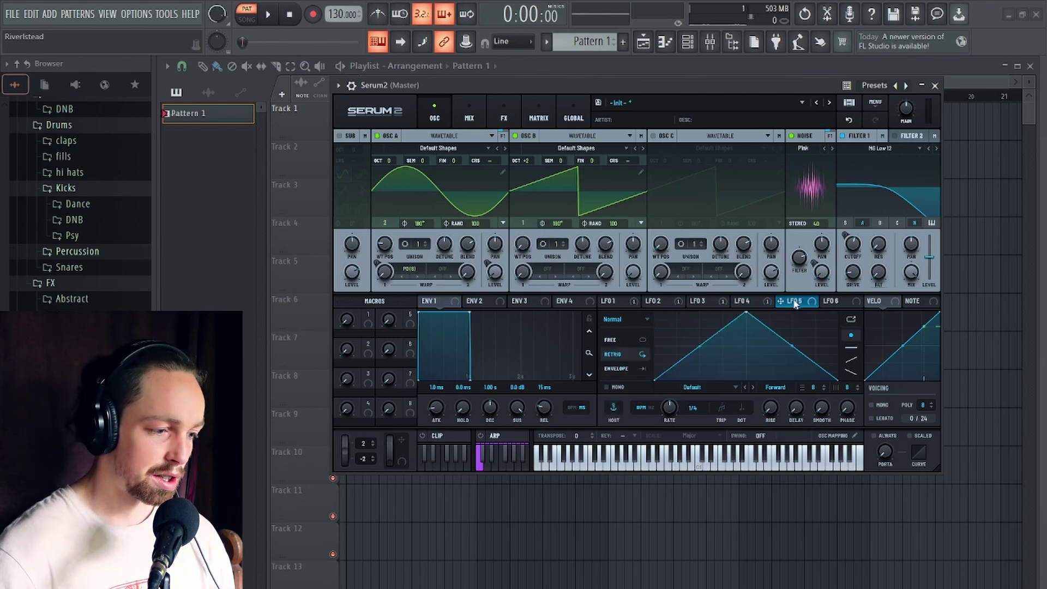
drag(747, 314, 569, 203)
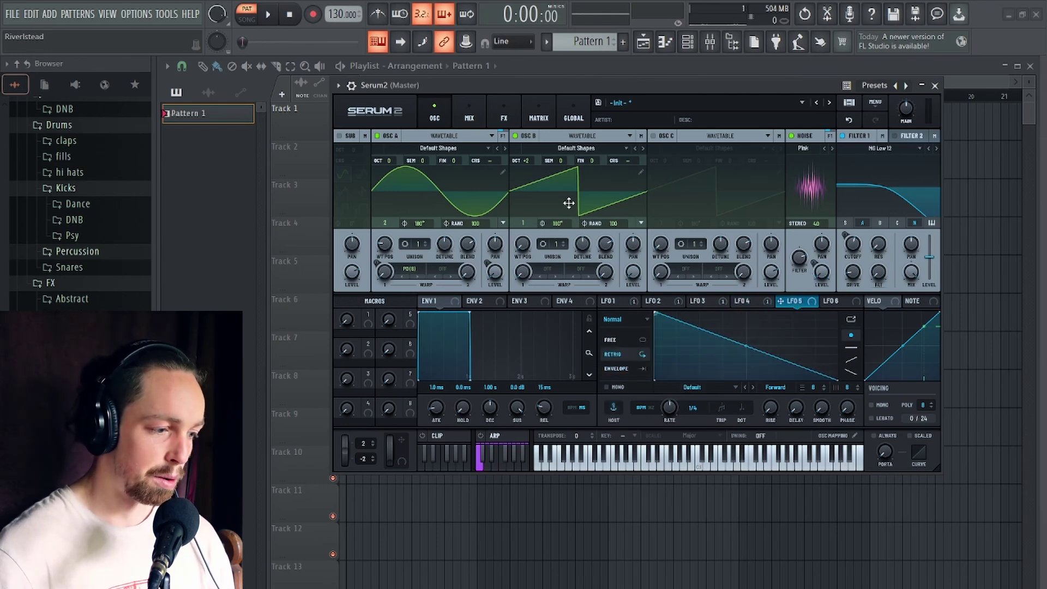
double_click(694, 353)
drag(687, 346, 745, 396)
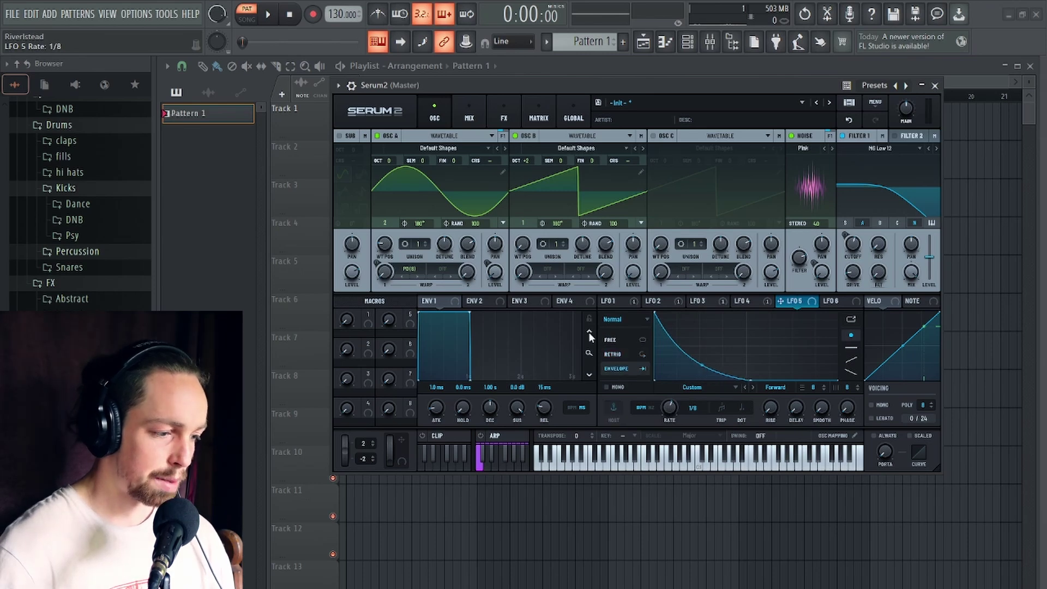
Route LFO 5 to the global Main Tuning in the fifth slot of the modulation matrix
click(539, 114)
click(396, 224)
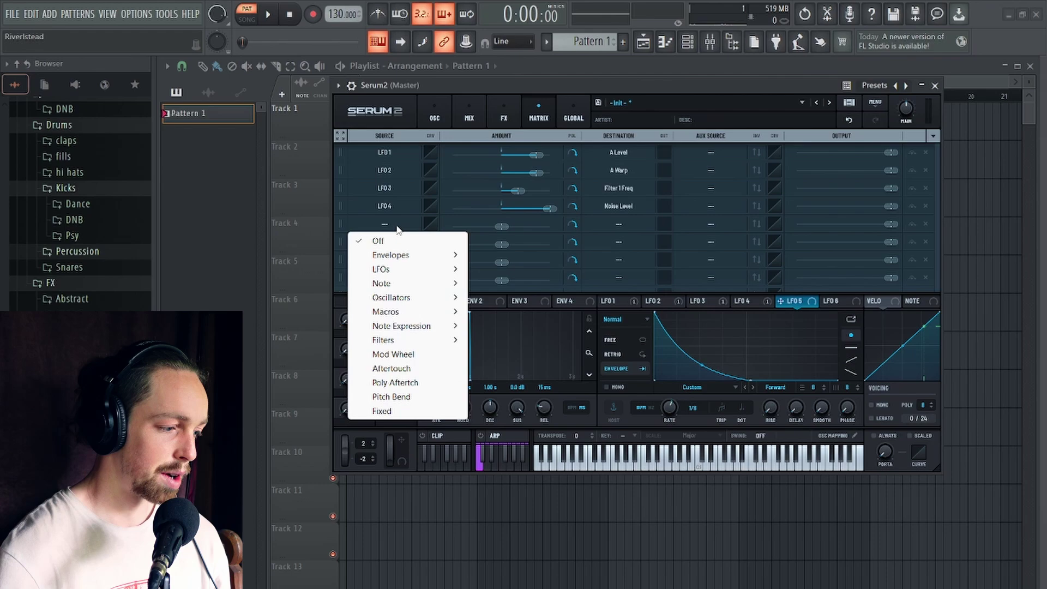
mouse_move(398, 268)
click(510, 337)
click(622, 223)
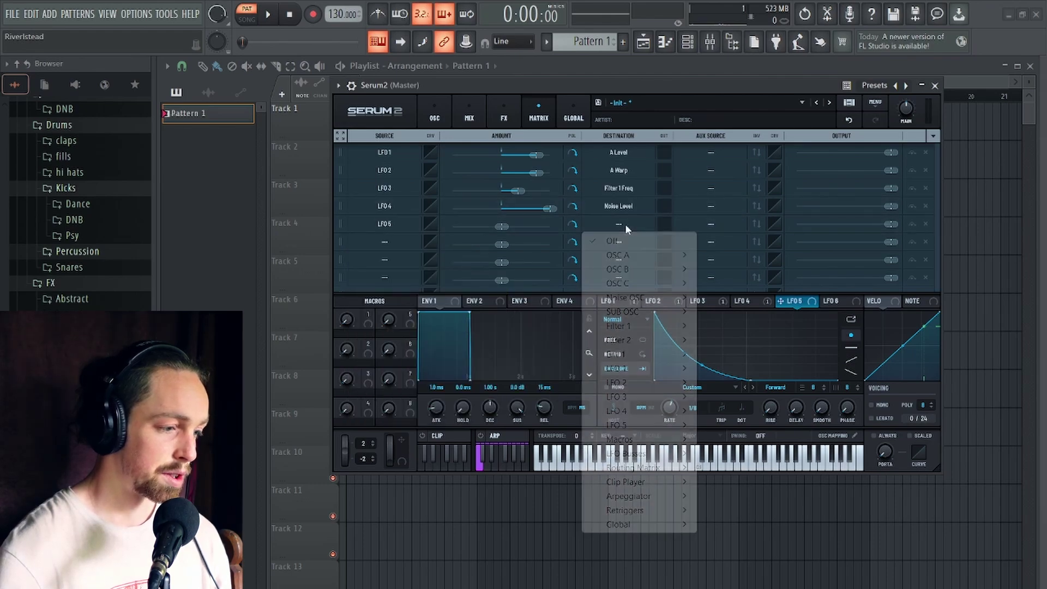
mouse_move(627, 524)
click(750, 440)
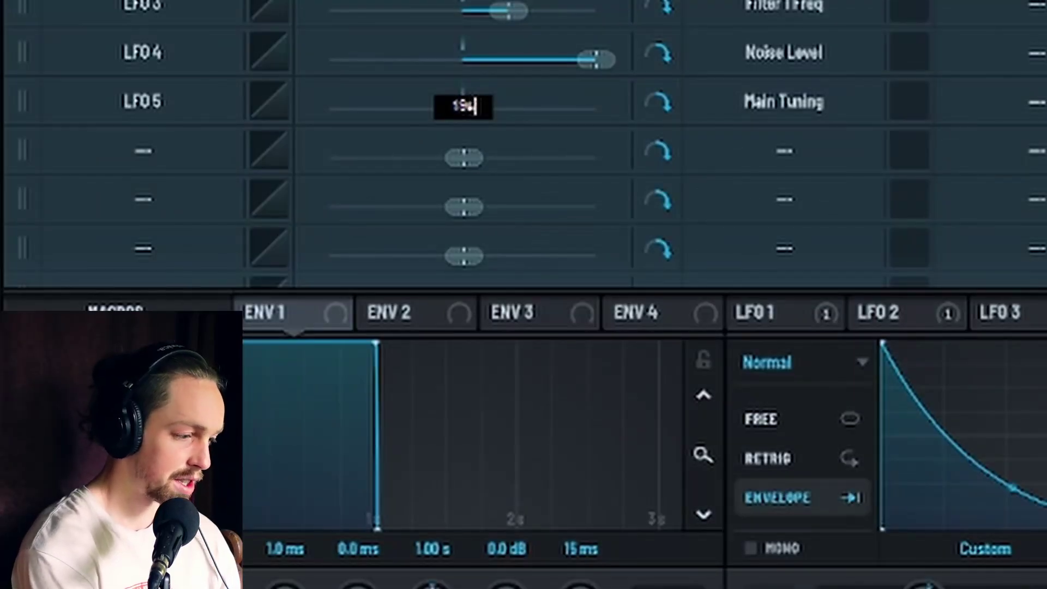
Set the LFO 5 to Main Tuning amount to 19 st and shorten LFO 5's decay to a brief spike while auditioning the pattern
text(t)
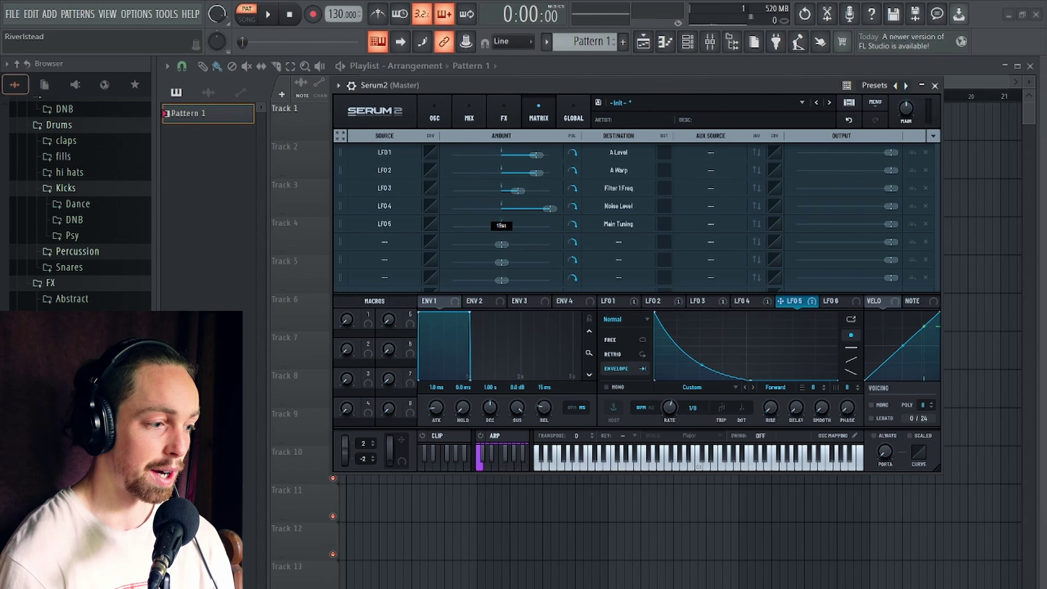
key(Return)
drag(752, 381, 710, 424)
key(space)
key(space)
key(space)
drag(709, 380, 669, 427)
key(space)
key(space)
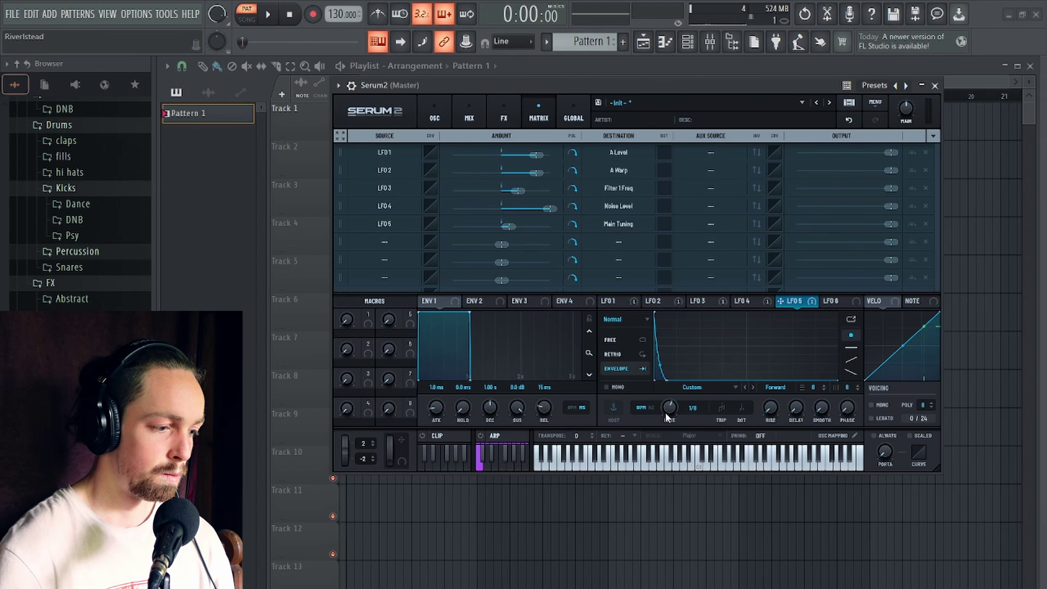
Tighten LFO 5's pitch decay further to an almost immediate drop, auditioning the pattern
key(space)
key(space)
key(space)
key(space)
key(space)
key(space)
key(space)
drag(661, 366, 660, 391)
key(space)
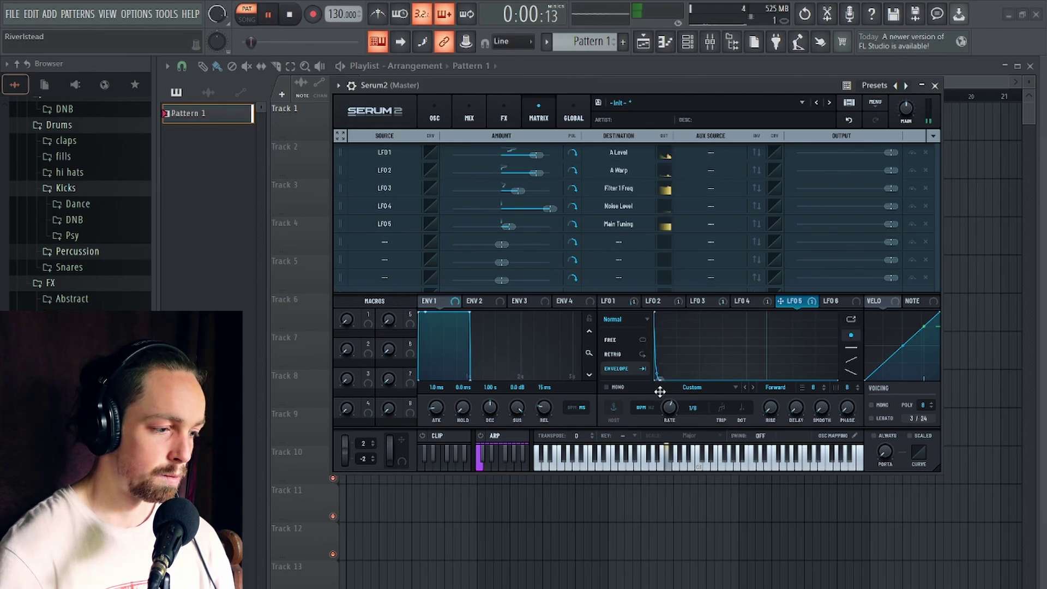
key(space)
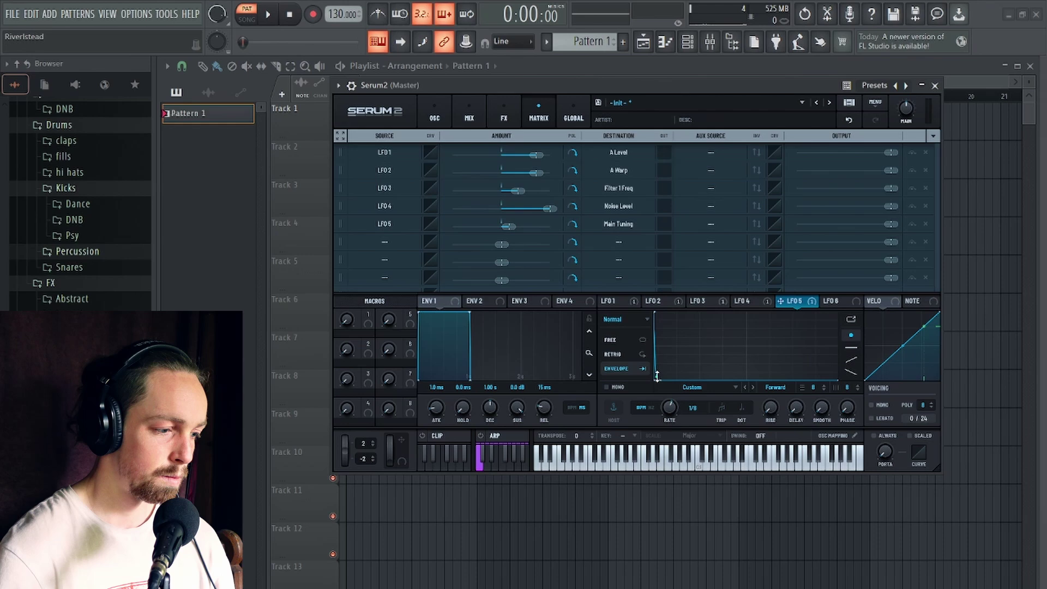
Add a Distortion effect, raise its drive to about two thirds while auditioning, and switch its type to SoftClip
click(504, 113)
click(351, 154)
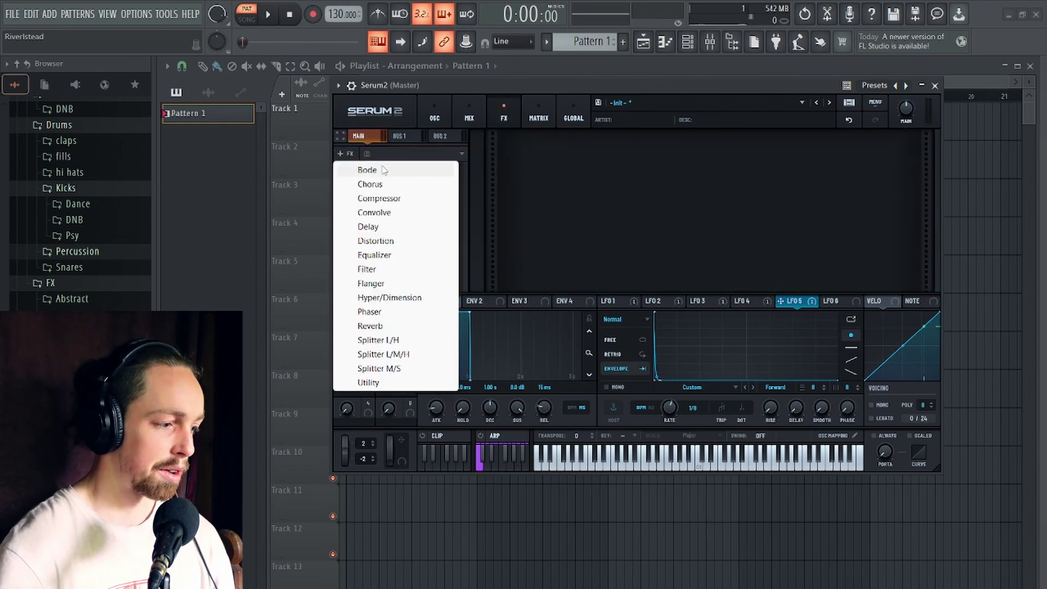
click(391, 241)
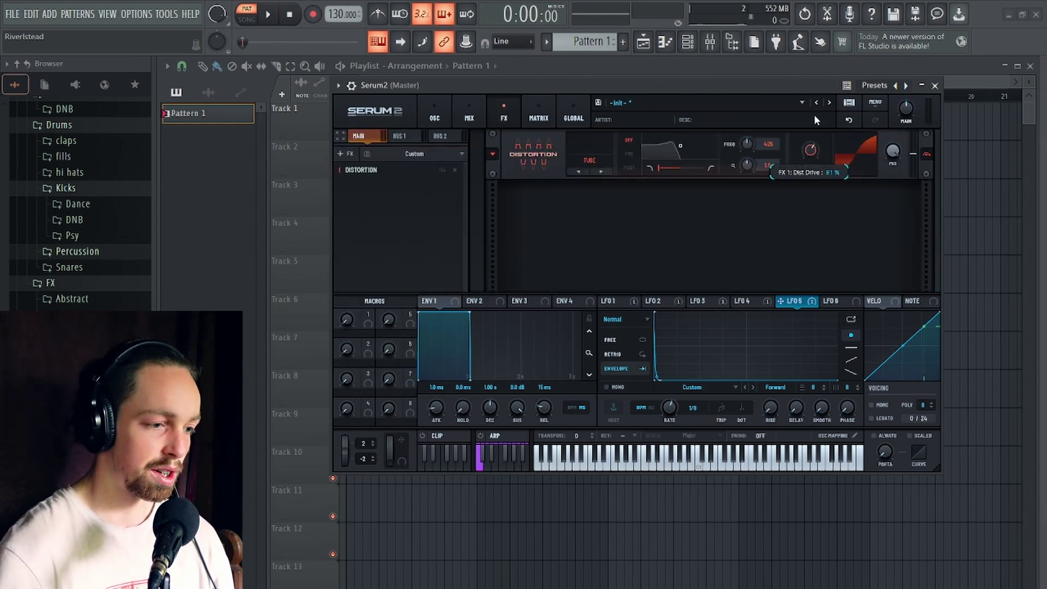
key(space)
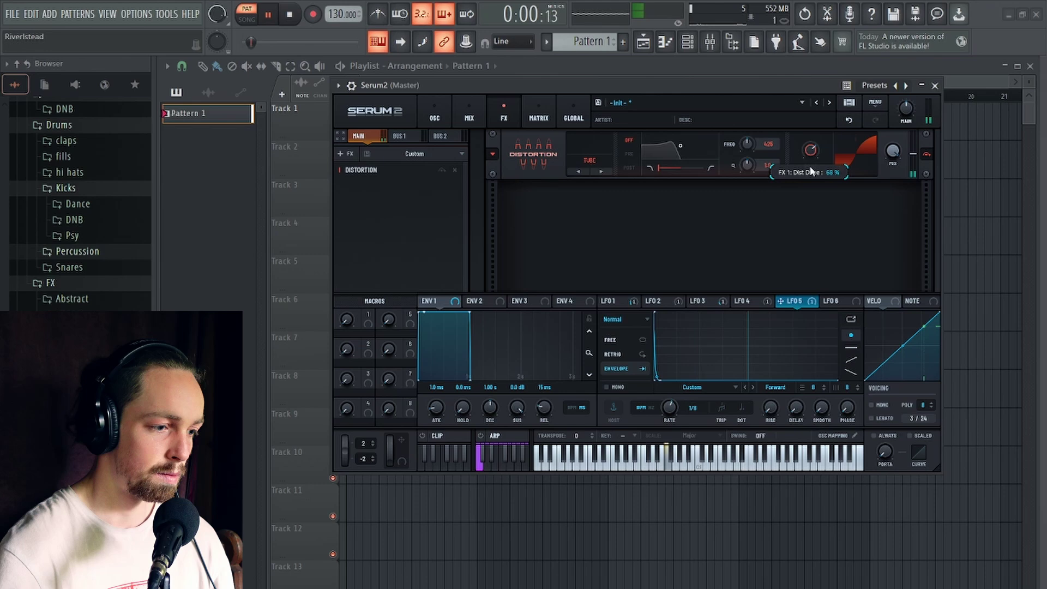
key(space)
click(602, 172)
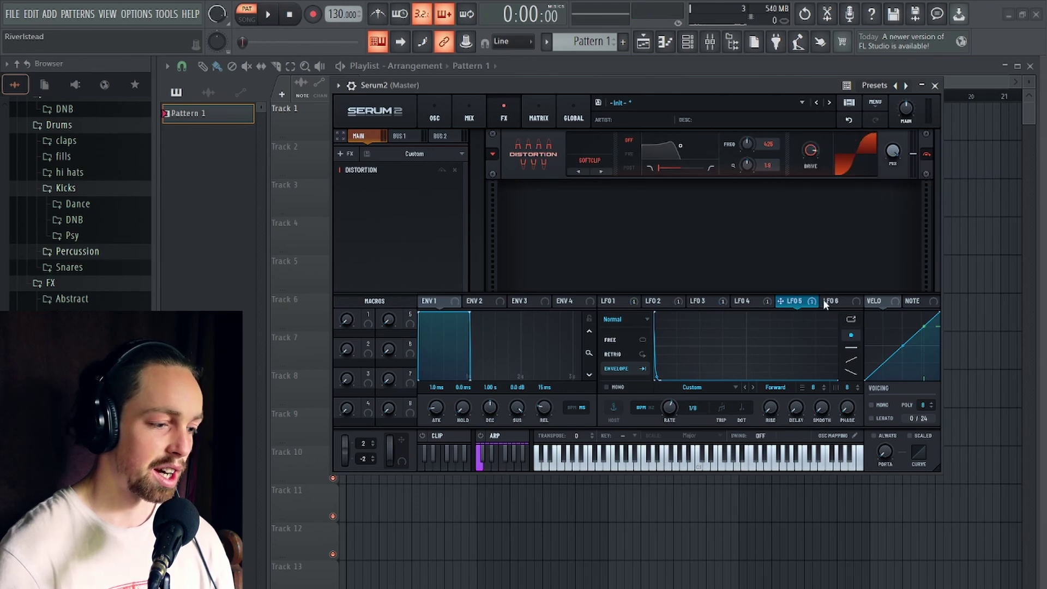
Route LFO 3 to the distortion's drive and set the drive to about 63%, auditioning the pattern
click(742, 301)
click(706, 301)
drag(705, 307, 800, 147)
right_click(813, 152)
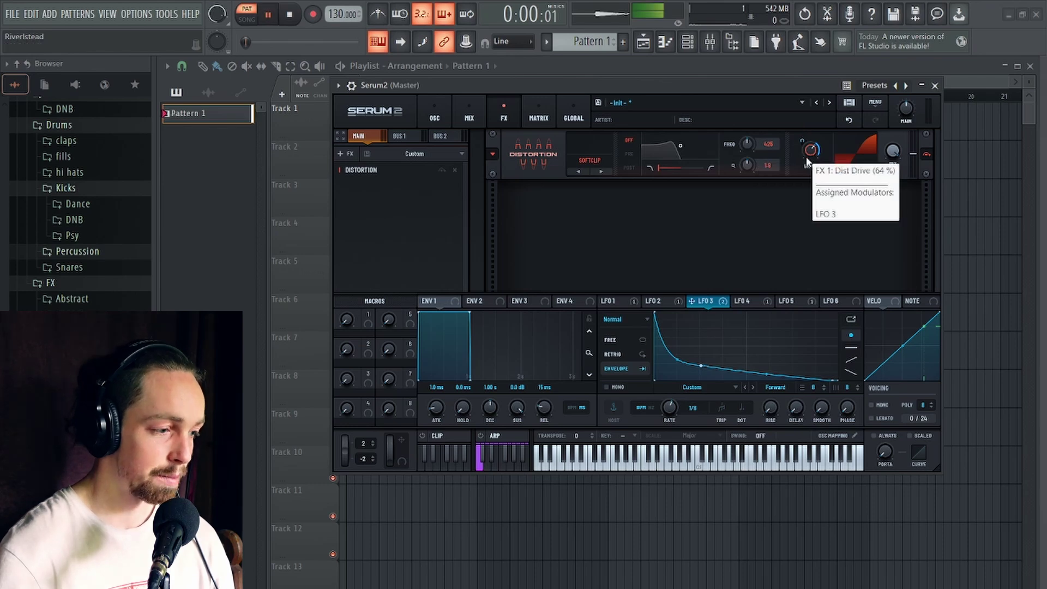
click(808, 164)
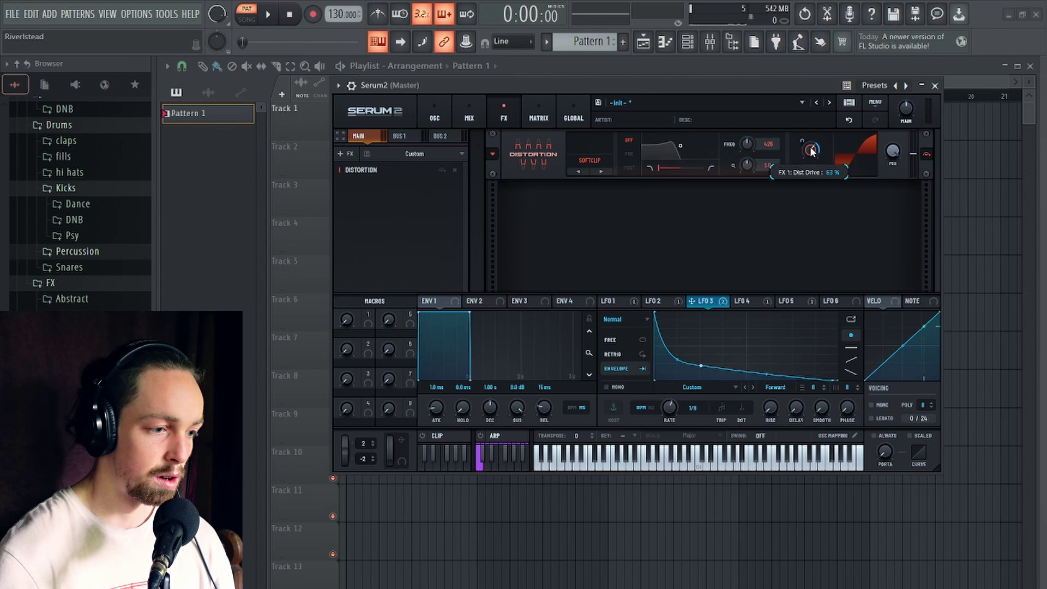
Add an Equalizer with a bell-shaped low band at about 512 Hz, Q about 49 and gain about 7.4 dB, and audition it
click(342, 153)
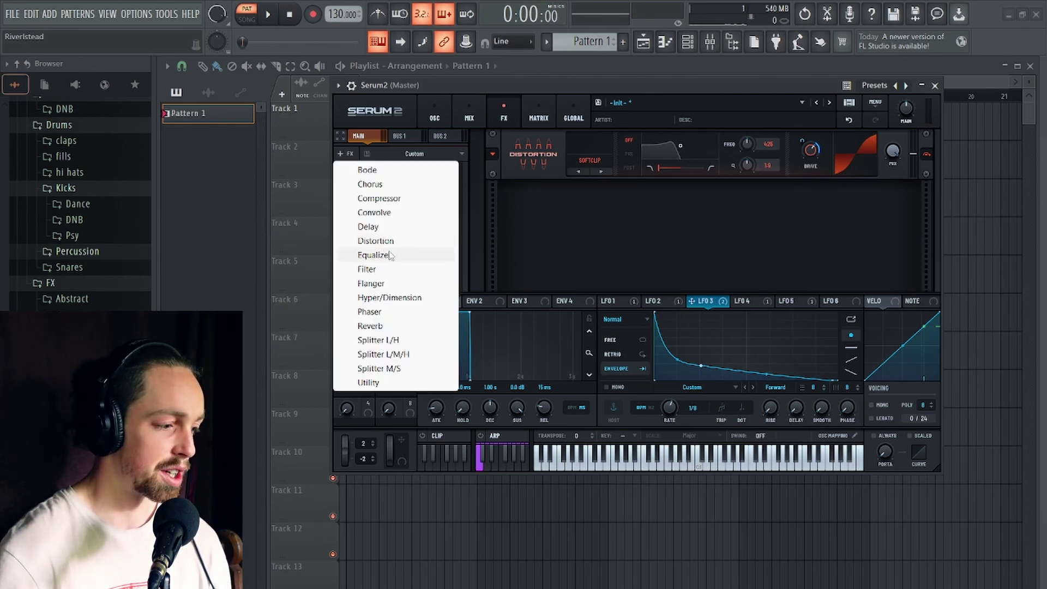
click(373, 254)
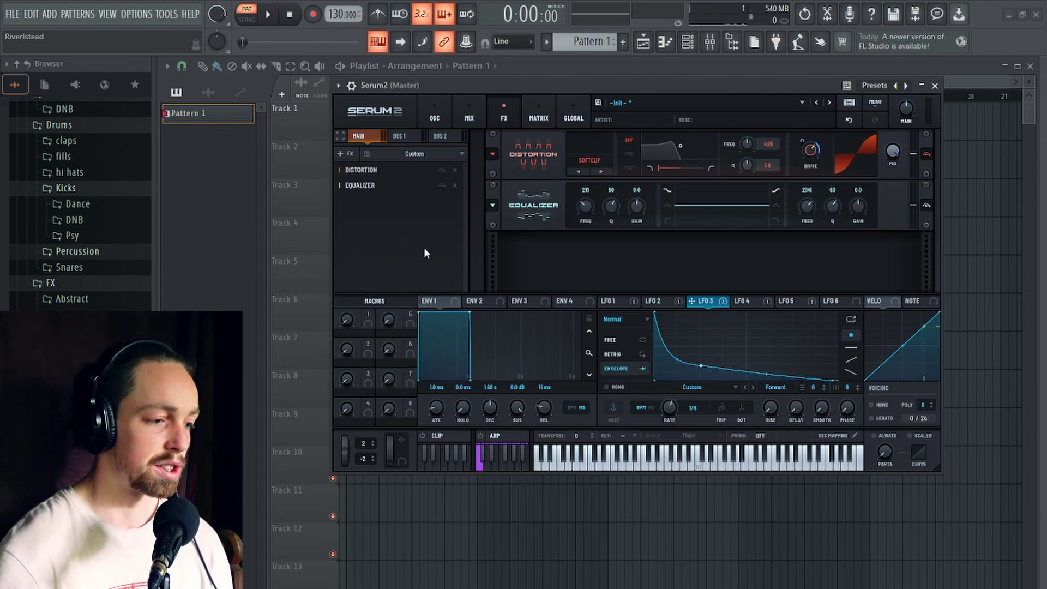
click(666, 205)
drag(637, 206, 635, 194)
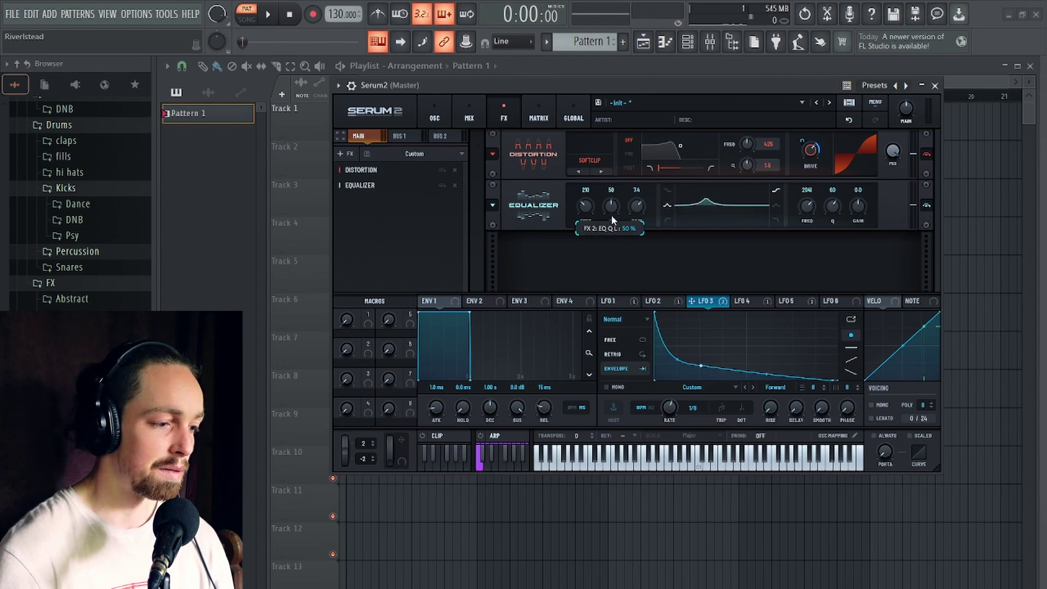
drag(611, 216, 611, 217)
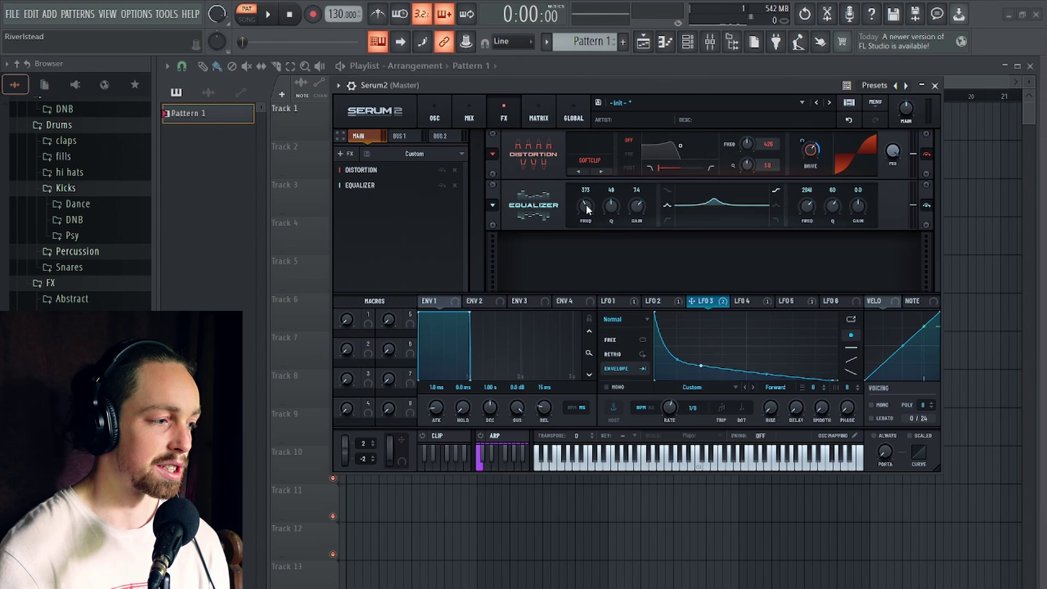
drag(584, 208, 581, 205)
key(space)
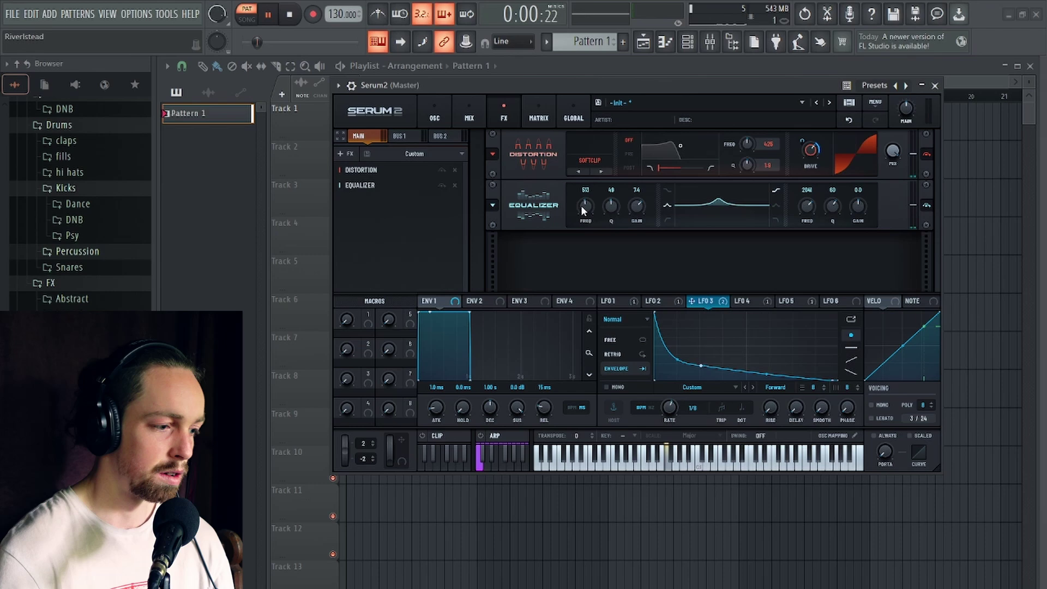
key(space)
Route LFO 2 to the equalizer's low-band gain at about 37% and lower the base gain to 0.7 dB while playing
click(660, 301)
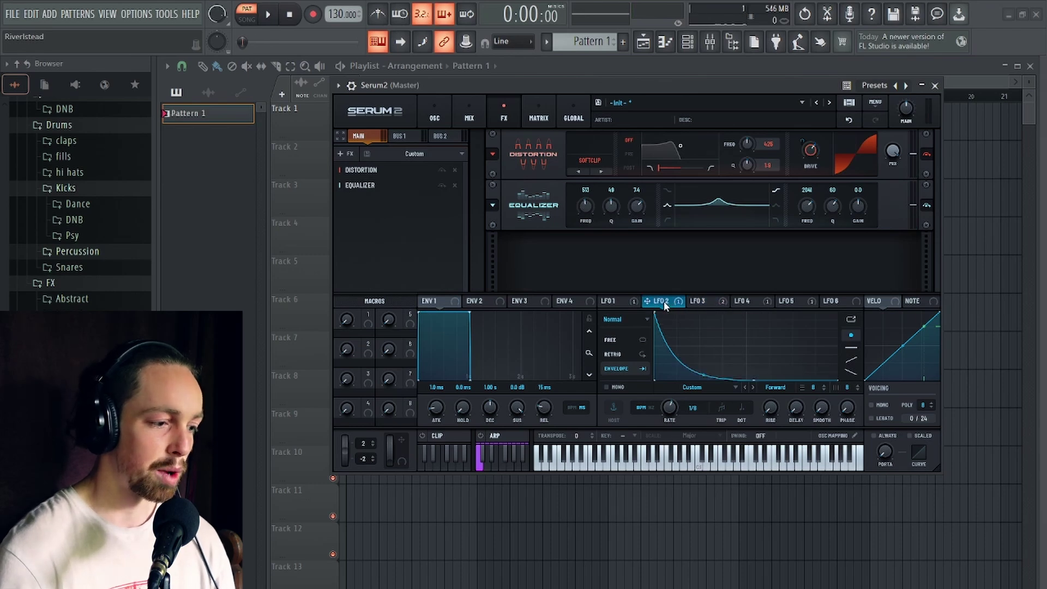
drag(664, 301, 637, 207)
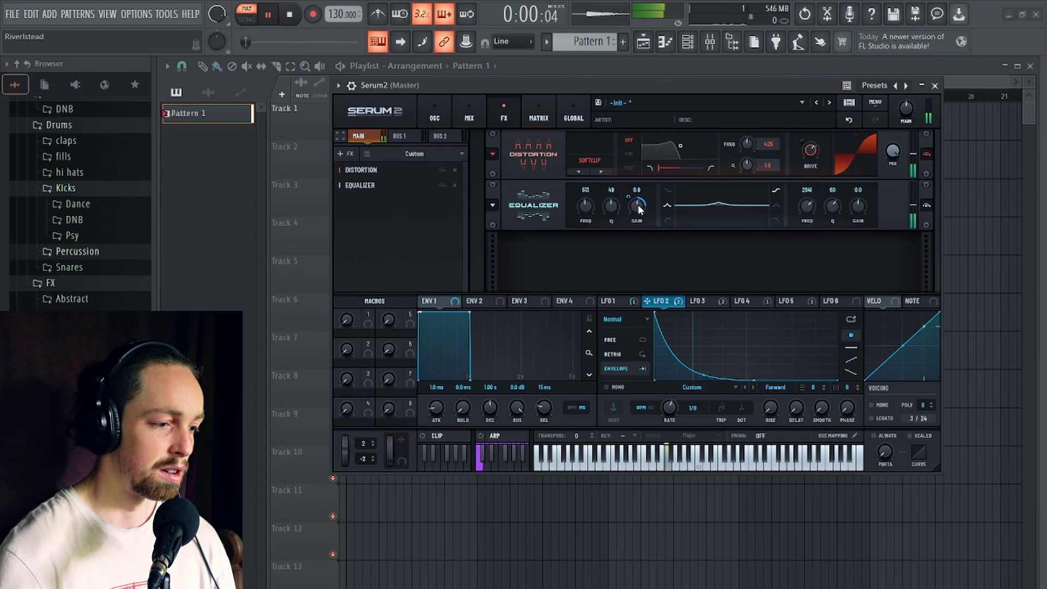
key(space)
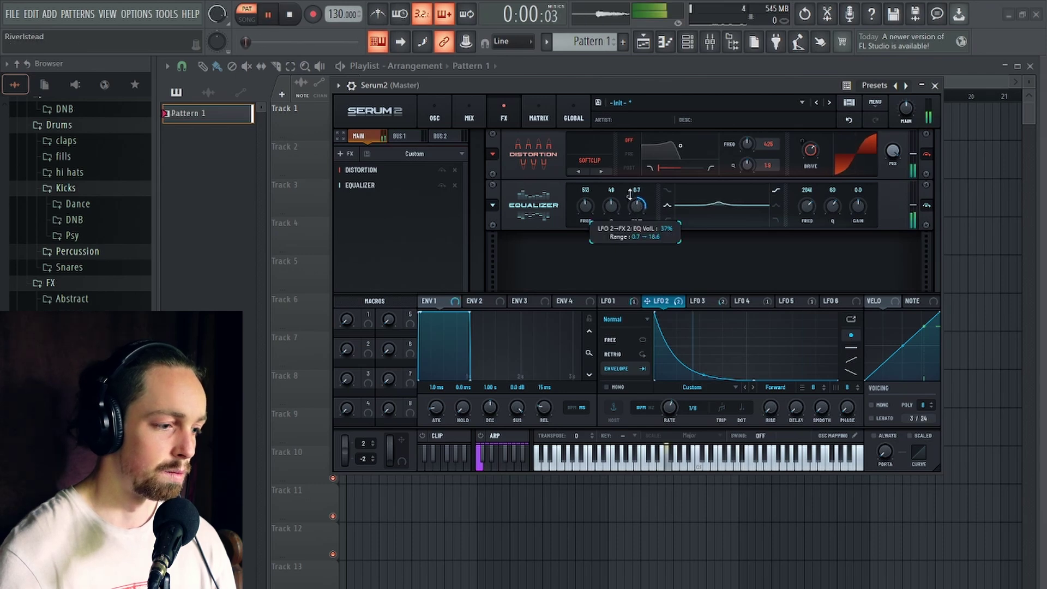
key(space)
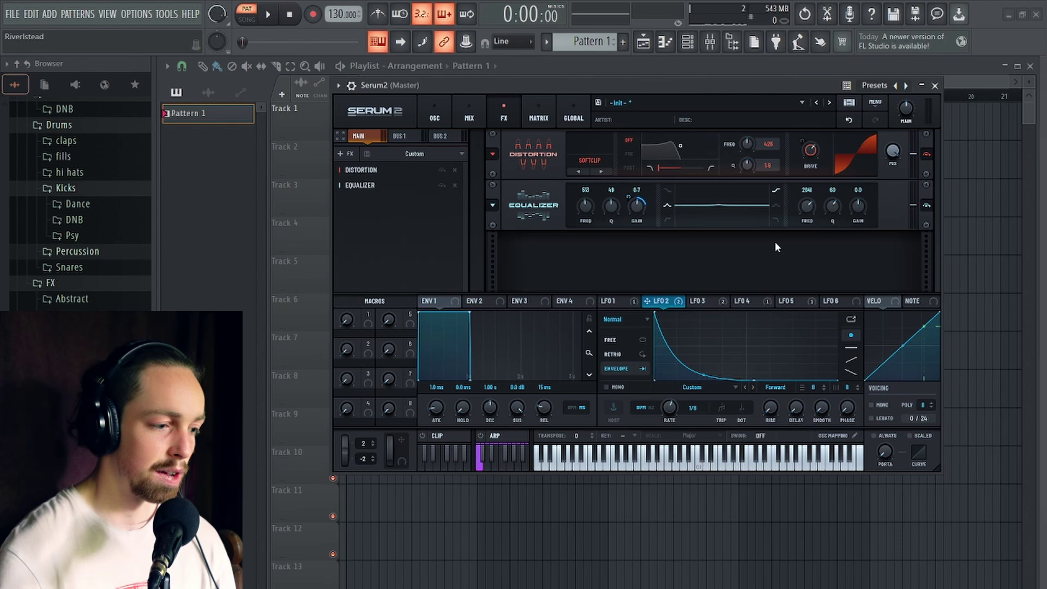
Raise the equalizer's high-band frequency to about 2.6 kHz, try LFO 1 on its gain at 20%, and remove that modulation
drag(862, 182, 862, 194)
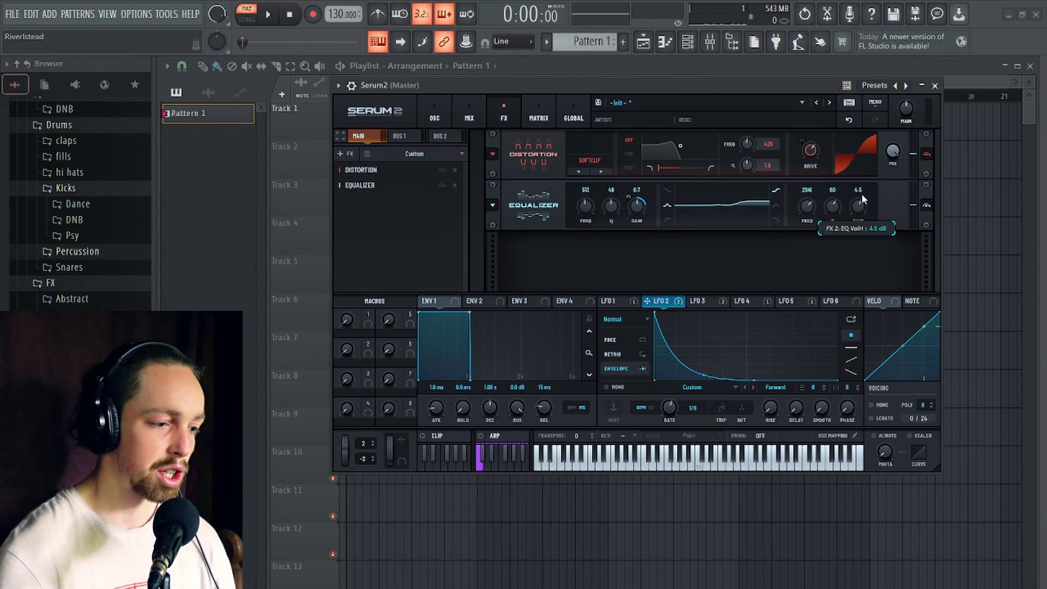
click(627, 304)
drag(628, 306, 858, 218)
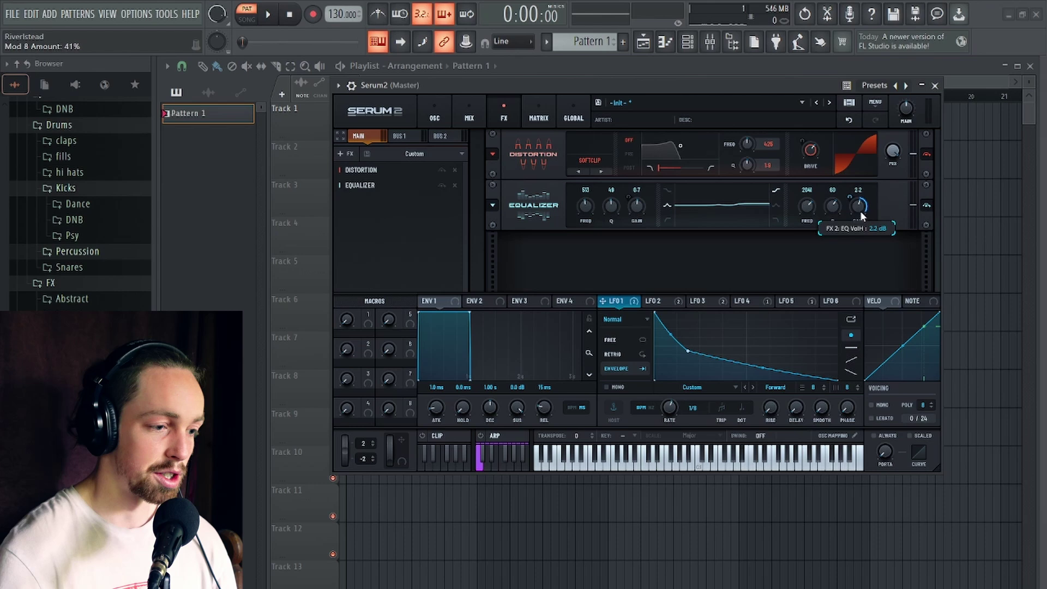
drag(862, 216, 862, 221)
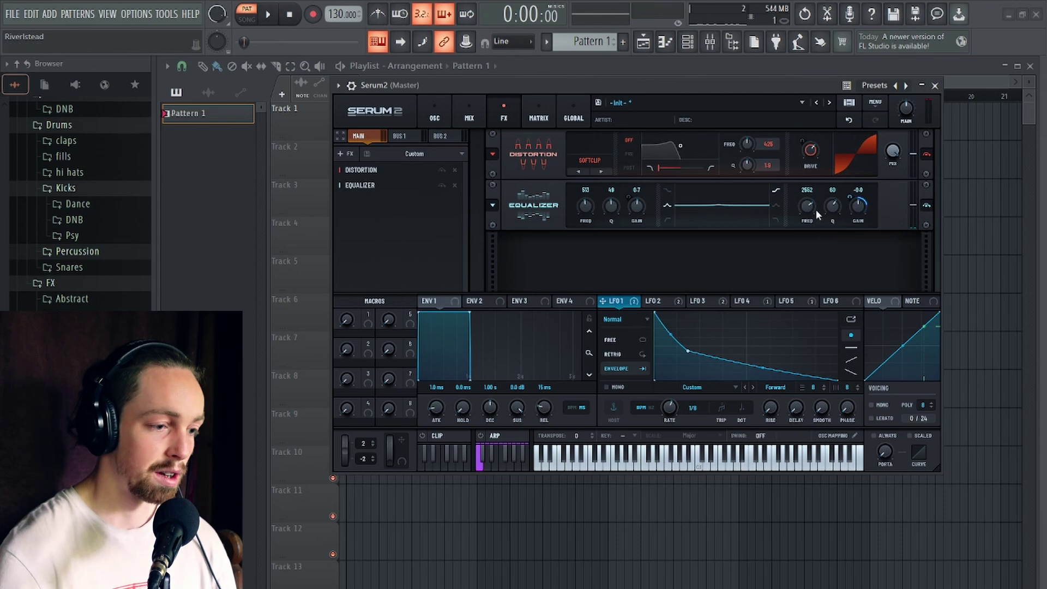
right_click(858, 206)
click(900, 309)
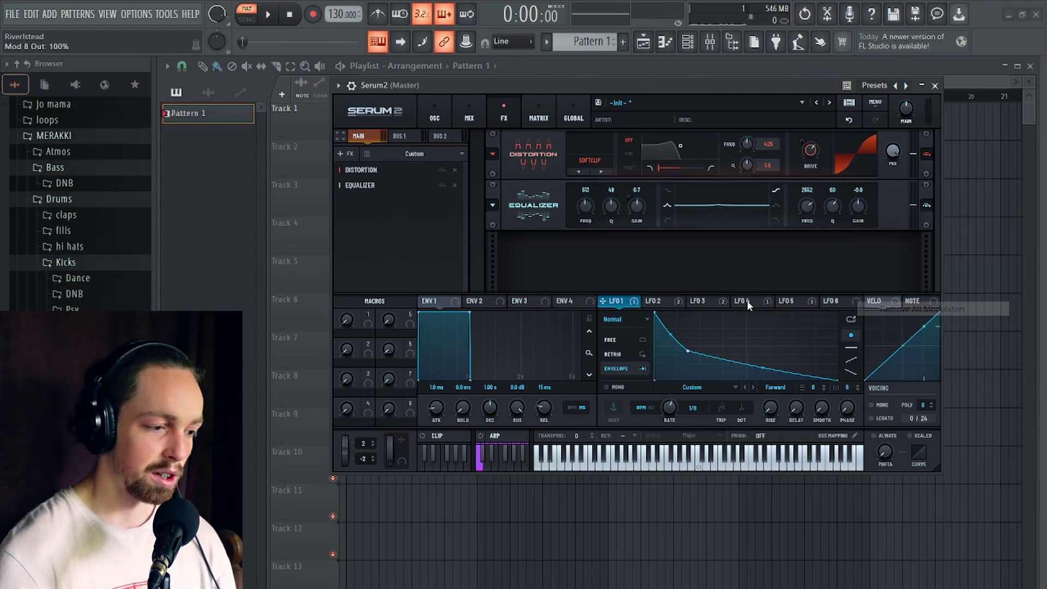
Route LFO 4 to the equalizer's high-band gain with an amount of about 11% while auditioning the pattern
drag(749, 306, 853, 219)
mouse_move(855, 206)
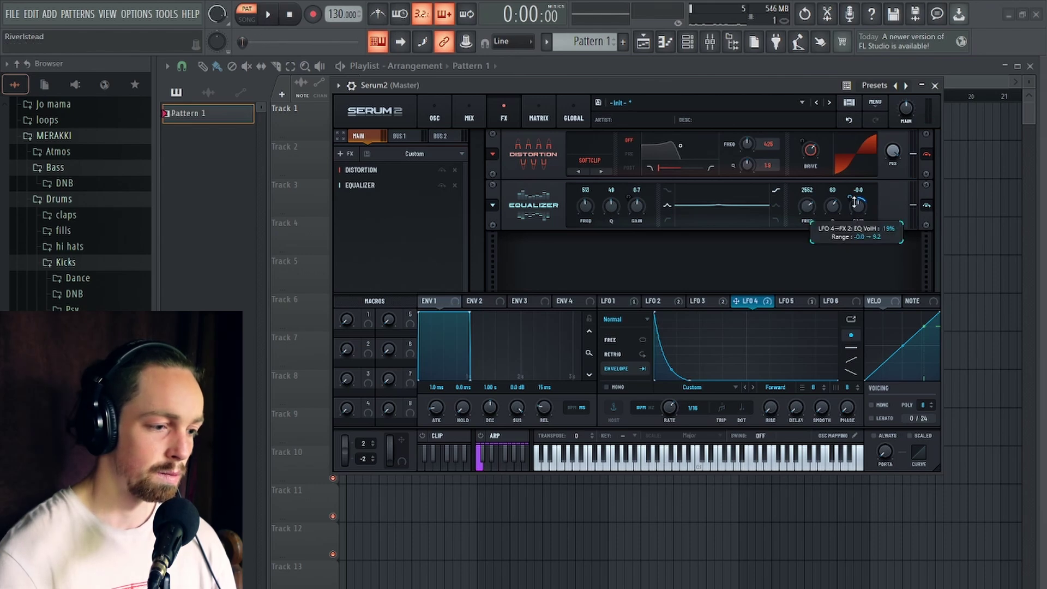
drag(855, 206, 855, 207)
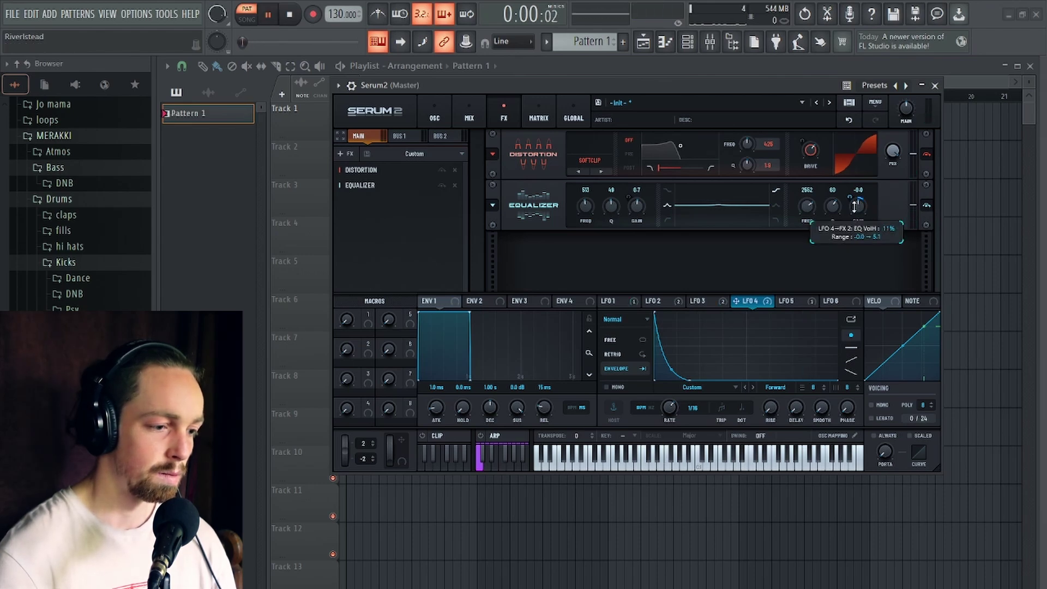
key(space)
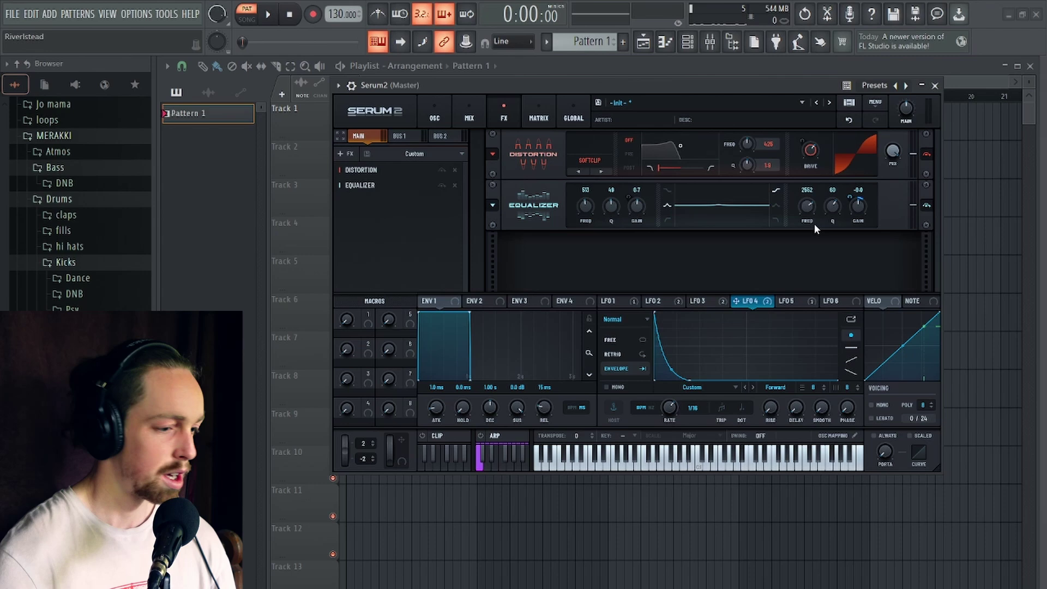
Compare the playing pattern with the equalizer bypassed and enabled
key(space)
click(927, 206)
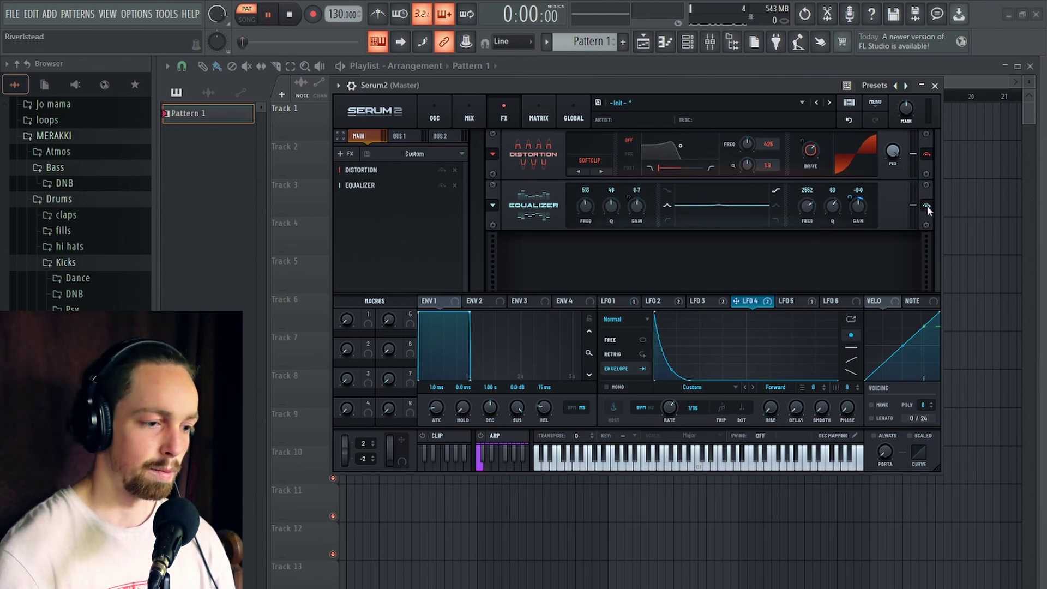
key(space)
Add a second Equalizer and make its low band a low cut at about 130 Hz with Q about 39
drag(684, 84, 674, 89)
click(337, 157)
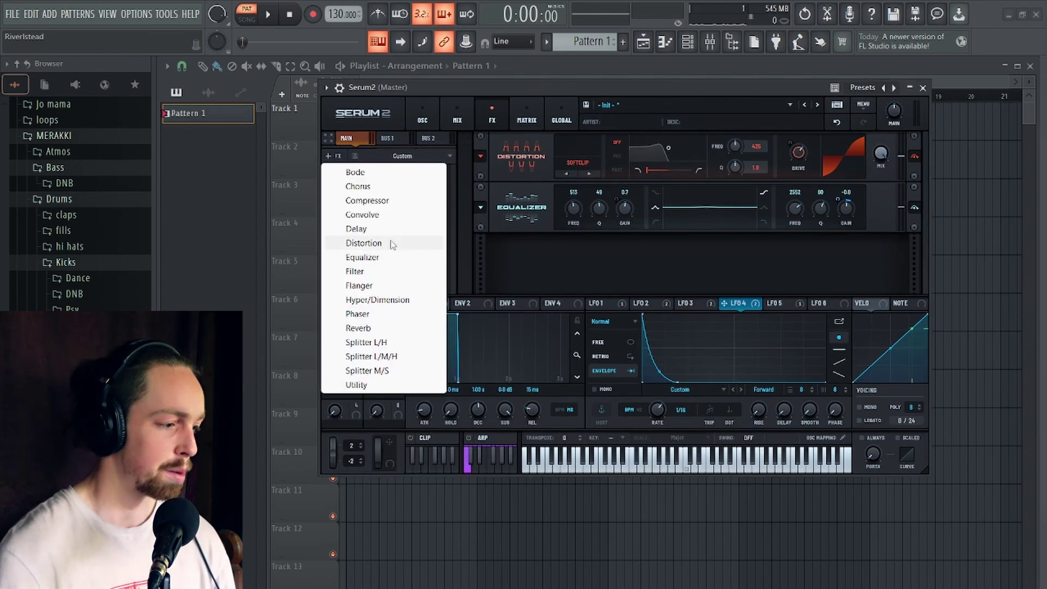
click(382, 256)
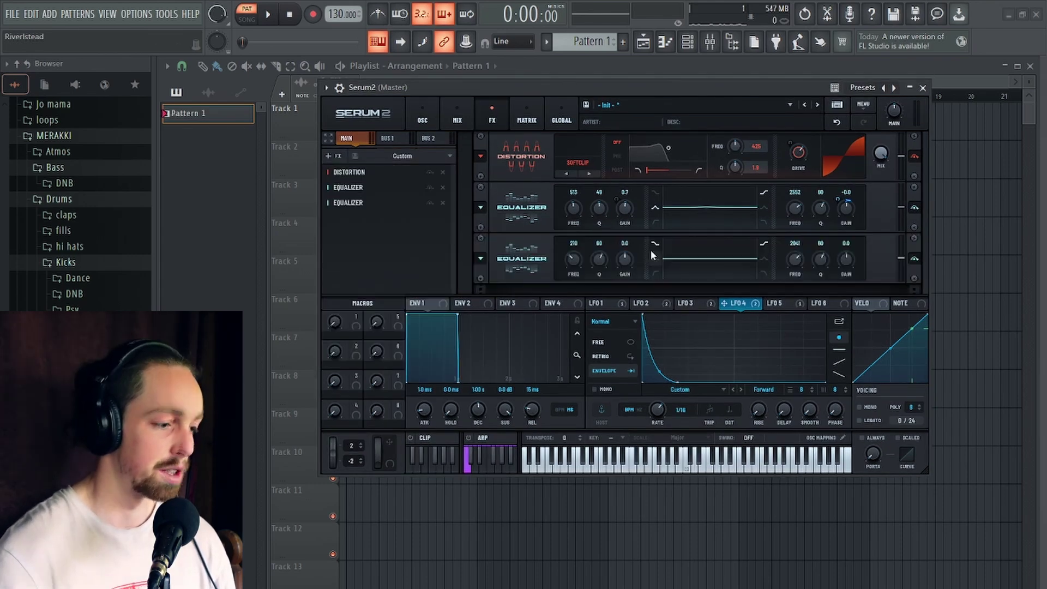
click(655, 273)
drag(603, 261, 572, 266)
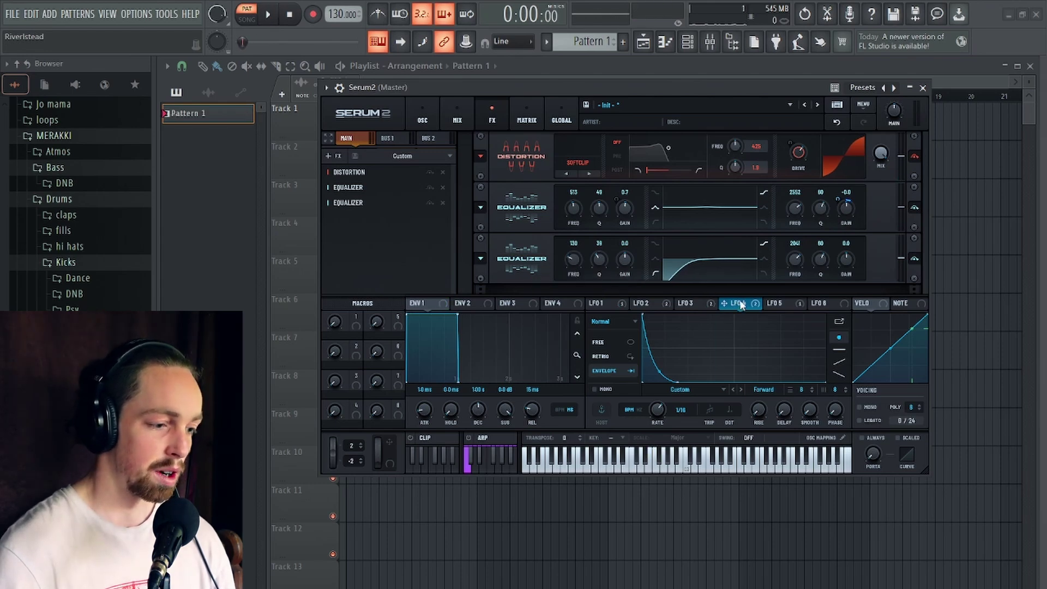
Route LFO 4 to the second equalizer's low-band Q at about 32%, set the Q to 51, and compare it bypassed and enabled
drag(732, 306, 603, 255)
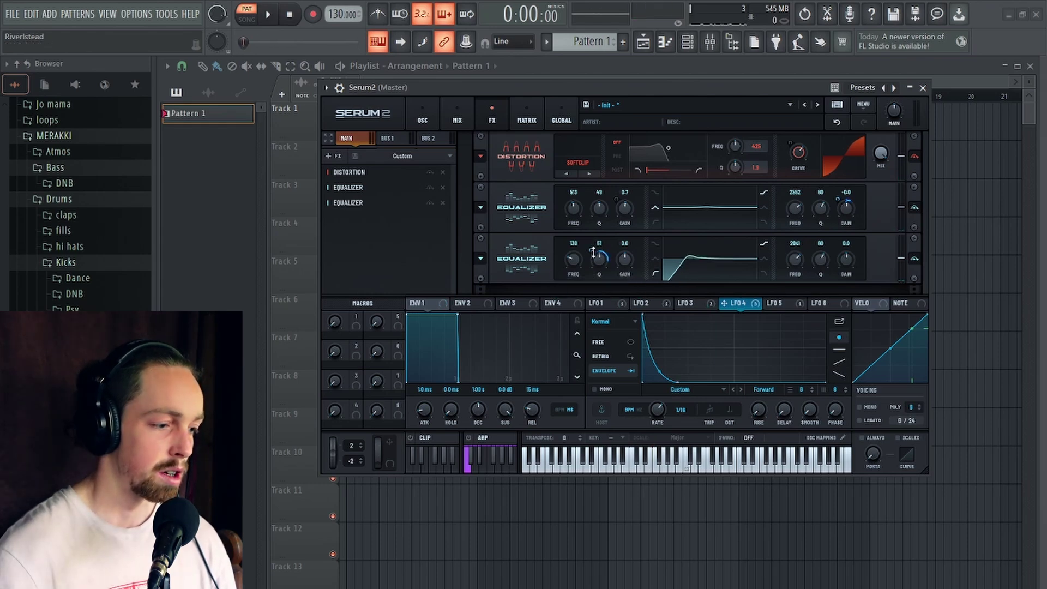
click(916, 259)
key(space)
key(space)
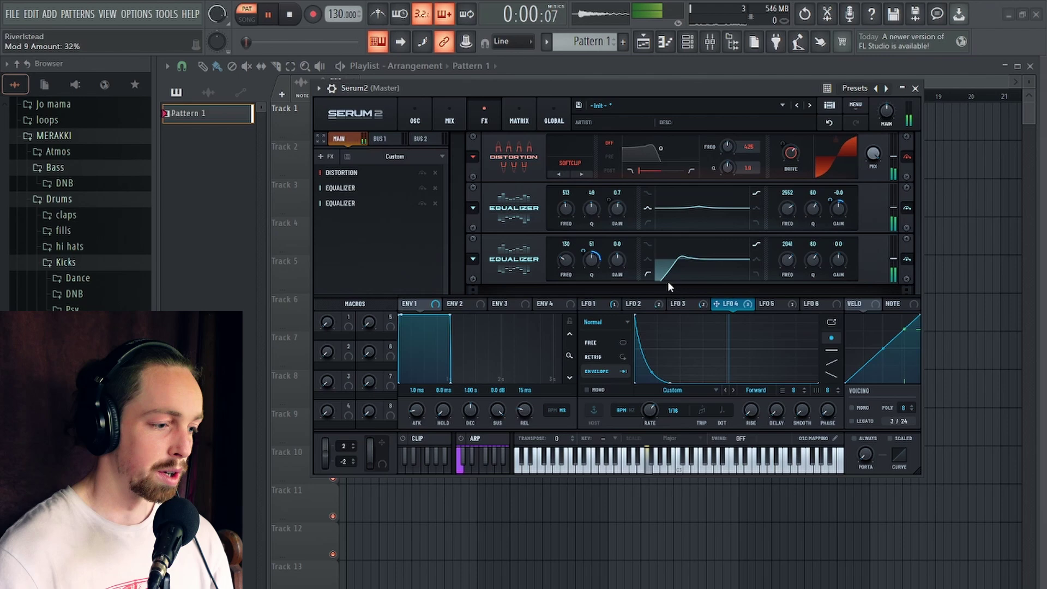
key(space)
Route LFO 2 to the second equalizer's low-cut frequency with an amount of about 14%
drag(656, 89, 658, 88)
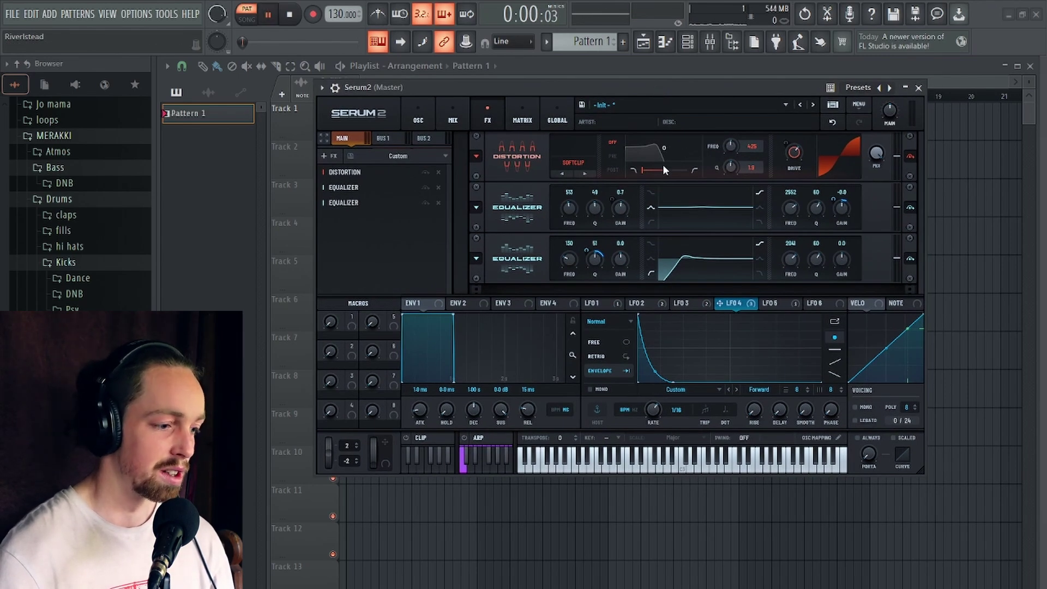
click(681, 303)
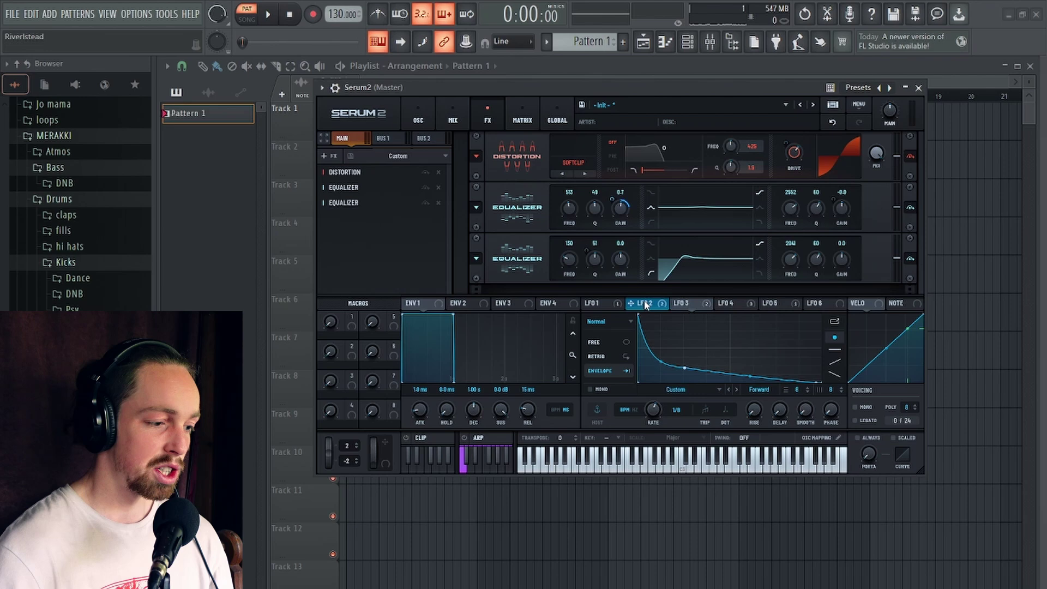
click(649, 304)
drag(648, 307, 568, 279)
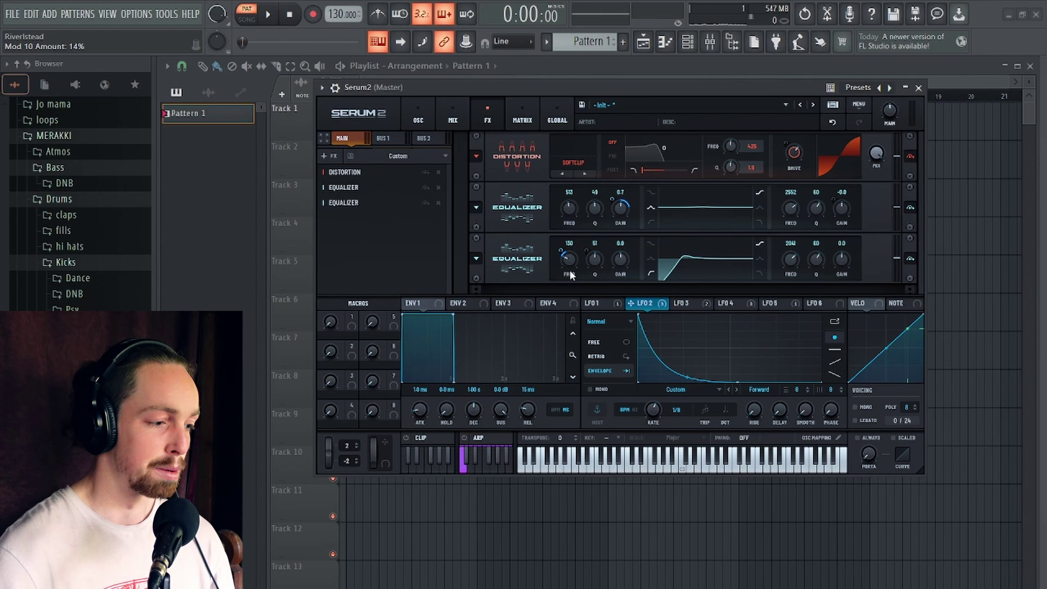
Set LFO 2's modulation of the second equalizer's low-cut frequency to about -10% and audition the pattern
key(space)
key(space)
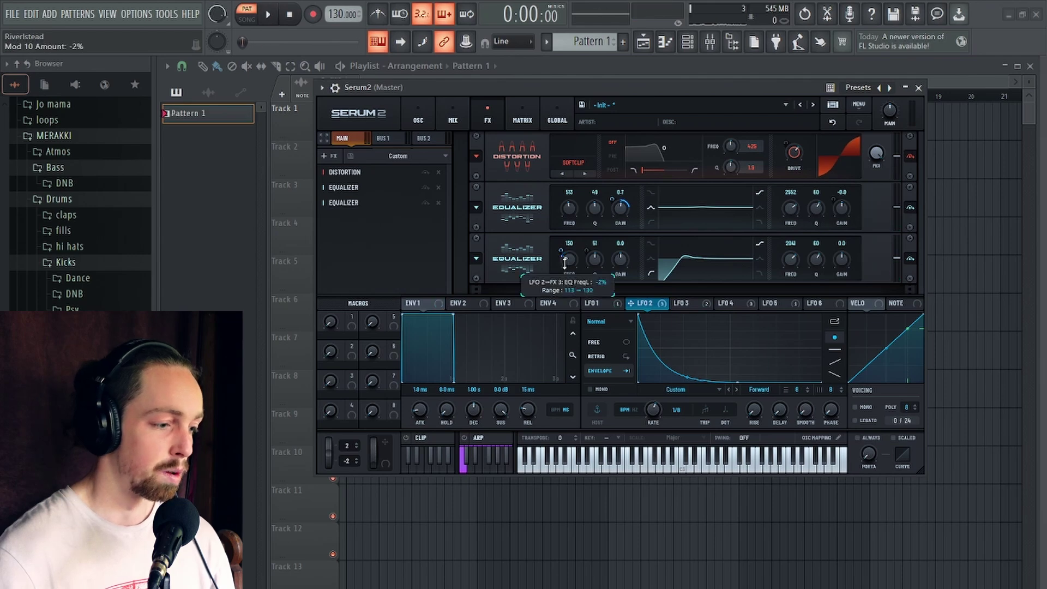
drag(566, 265, 568, 264)
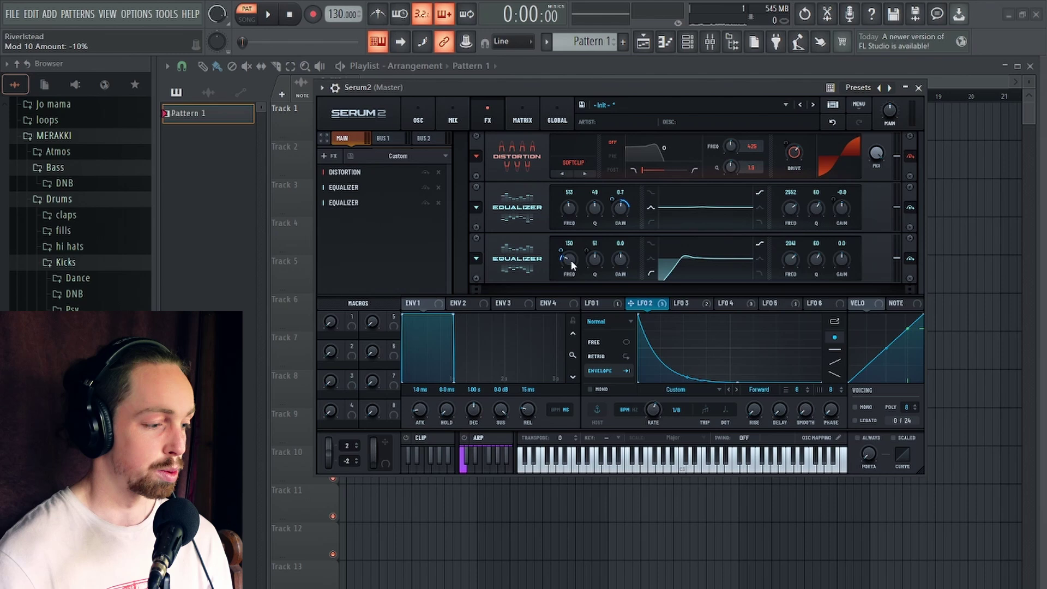
key(space)
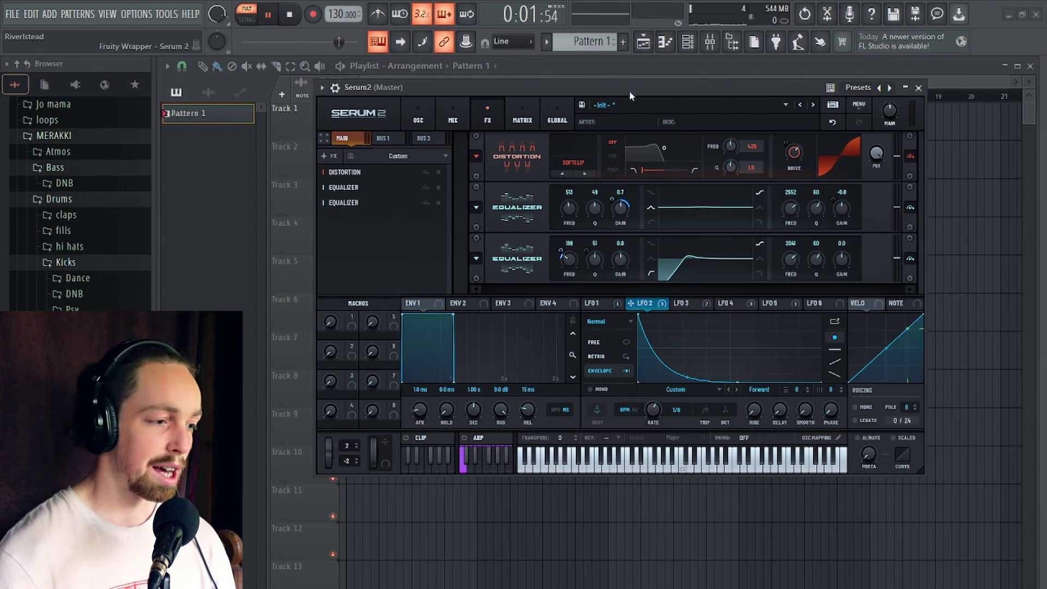
Set the second equalizer's low-cut frequency to about 128 Hz and LFO 2's amount on it to about -8% while auditioning the pattern
drag(630, 92, 630, 66)
key(space)
drag(572, 231, 566, 236)
key(space)
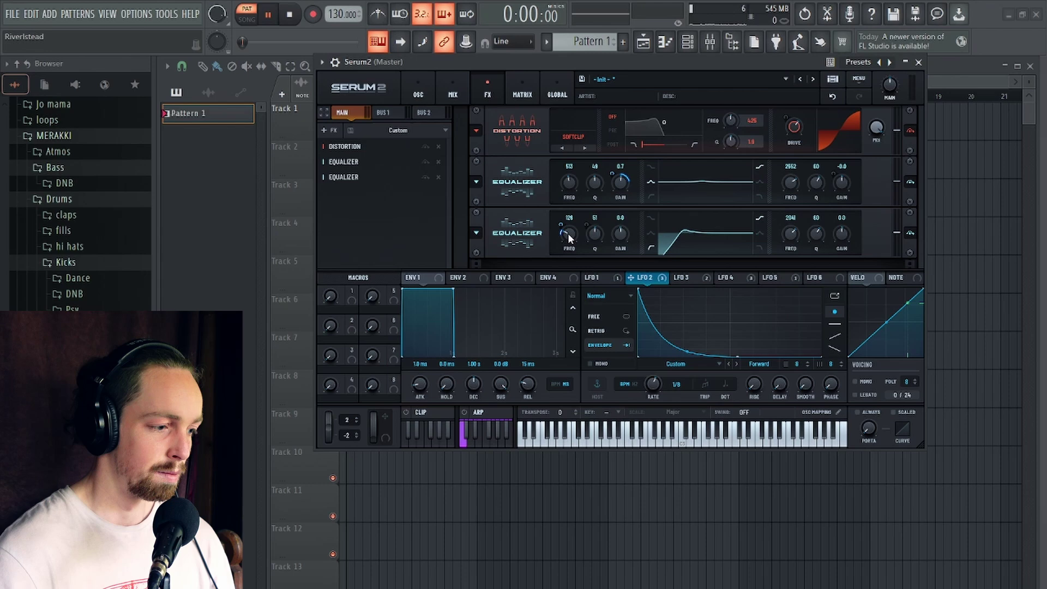
key(space)
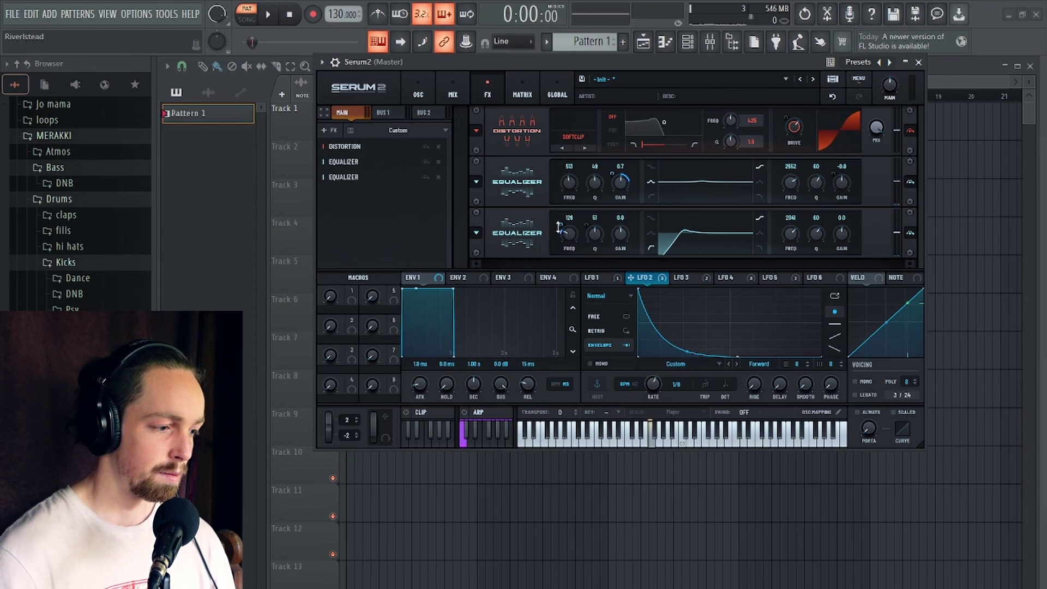
key(space)
drag(559, 227, 560, 223)
key(space)
key(space)
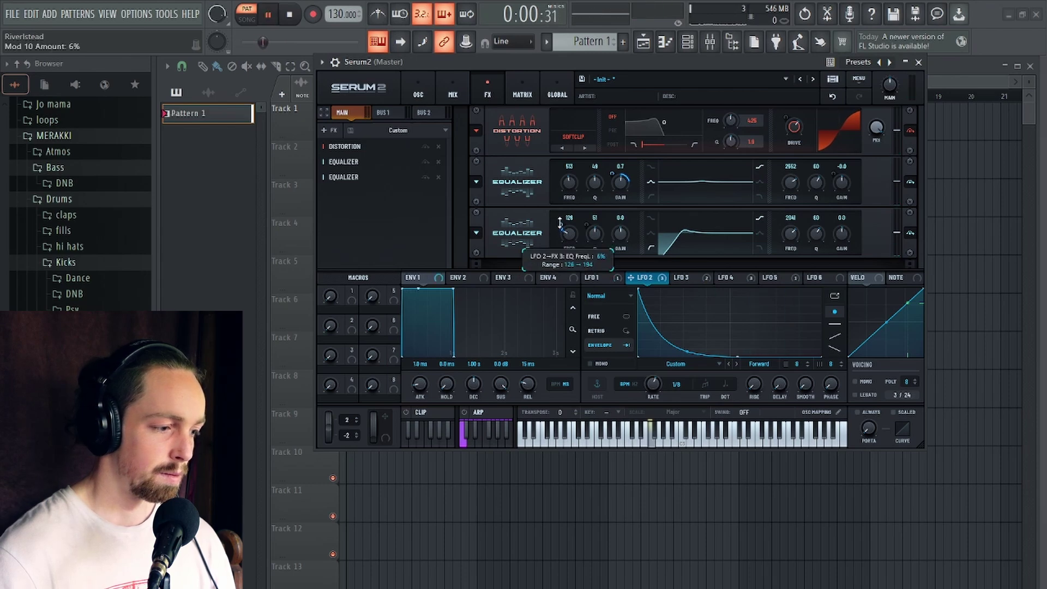
Add a Compressor at the end of the effects chain and set its threshold to about -17.8 dB while auditioning the pattern
click(329, 131)
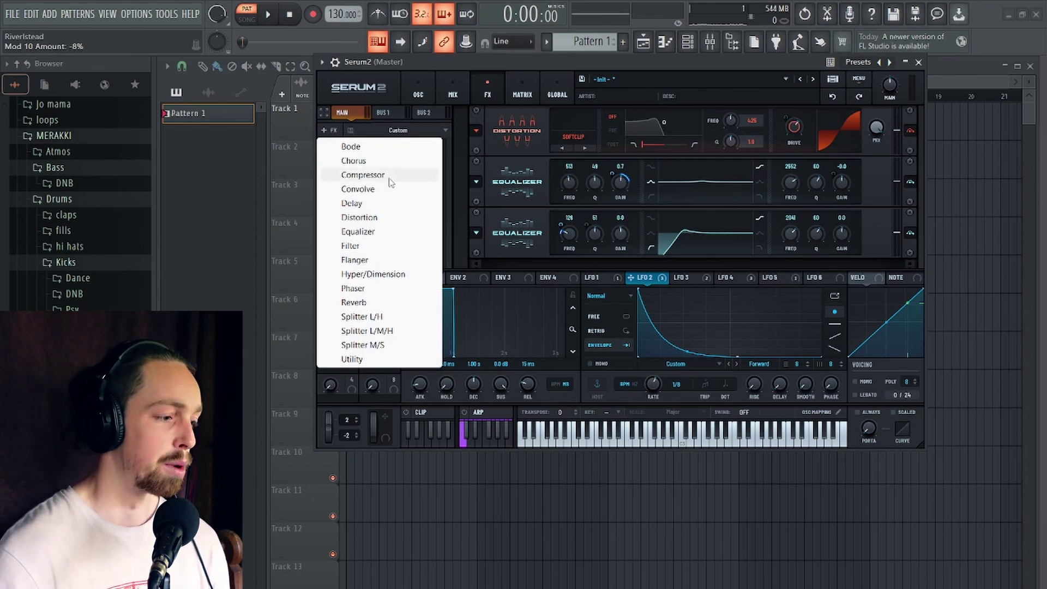
click(363, 176)
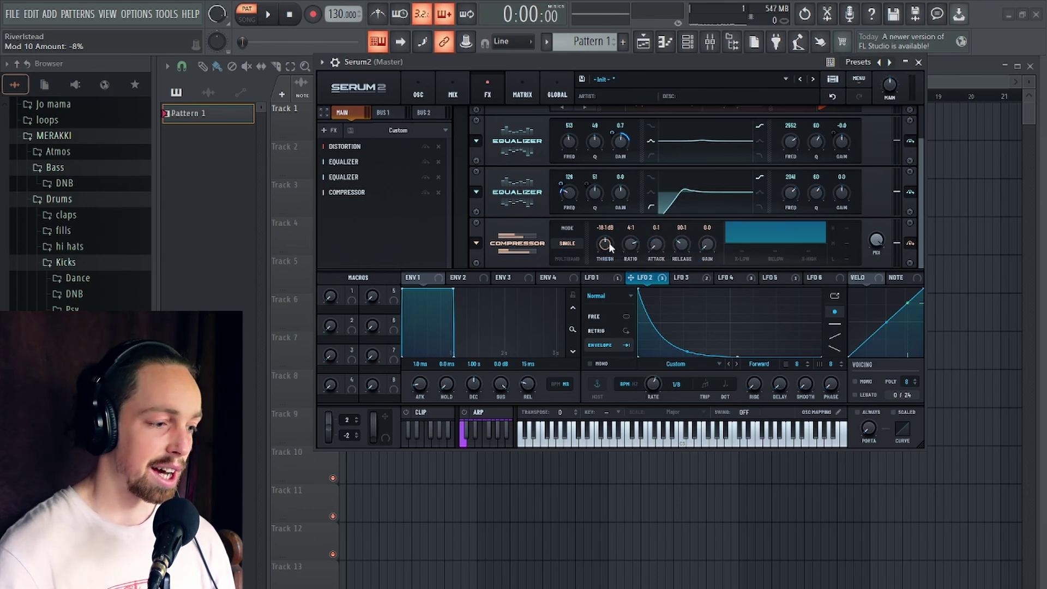
scroll(606, 245, down, 3)
scroll(605, 246, up, 1)
key(space)
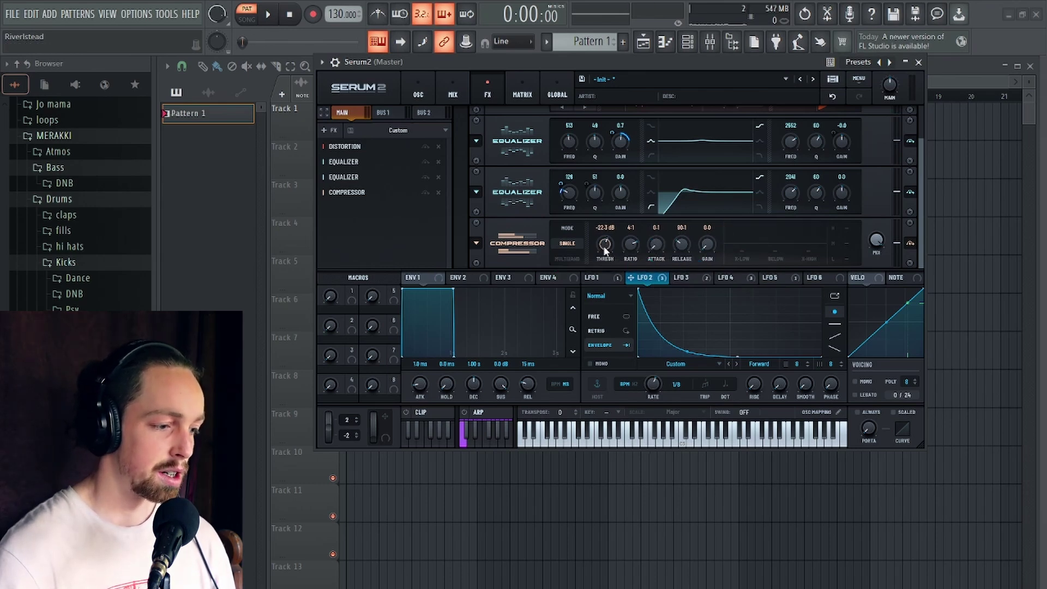
key(space)
drag(603, 252, 603, 255)
key(space)
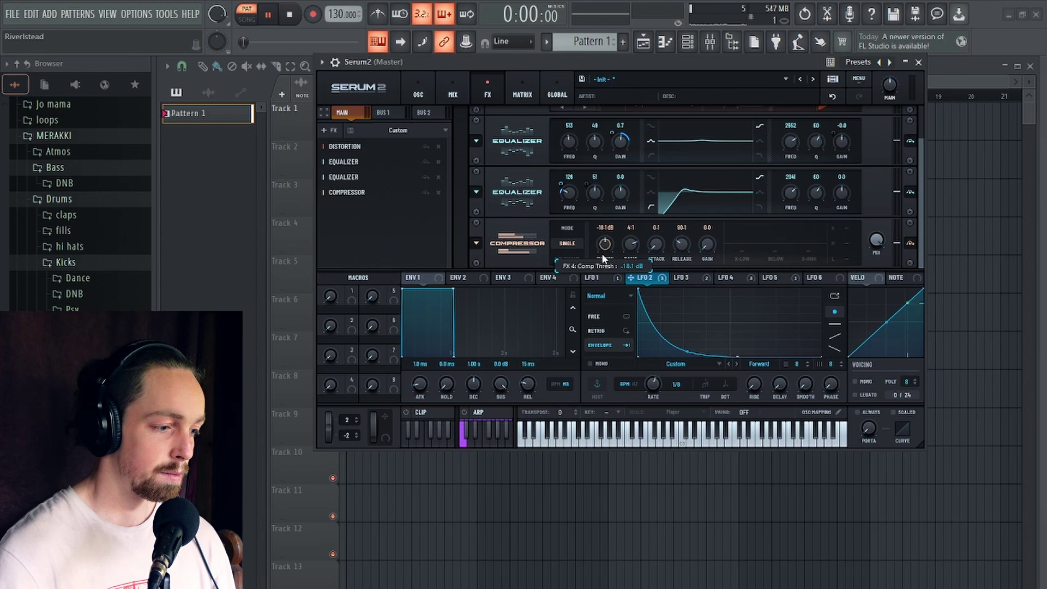
key(space)
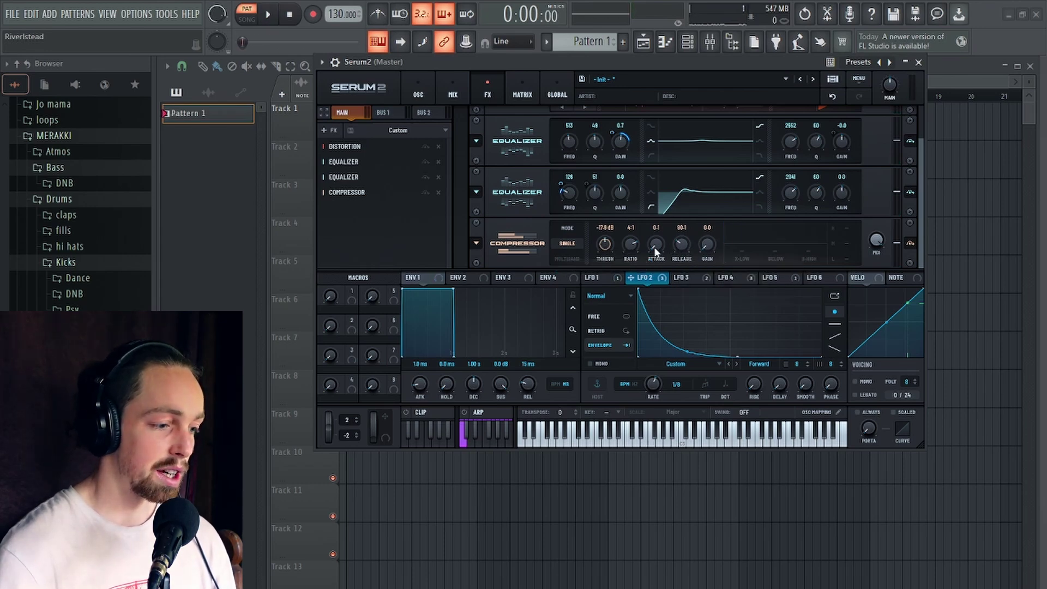
Try long attack times on the compressor and settle on about 19.8 ms while the pattern plays
scroll(656, 251, up, 2)
drag(655, 251, 657, 233)
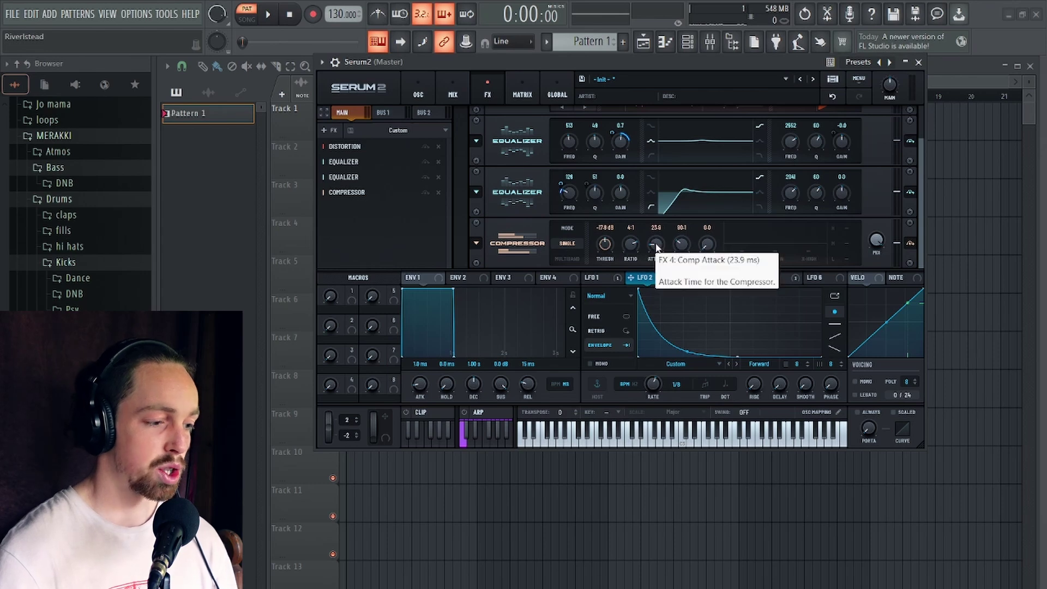
drag(654, 250, 660, 234)
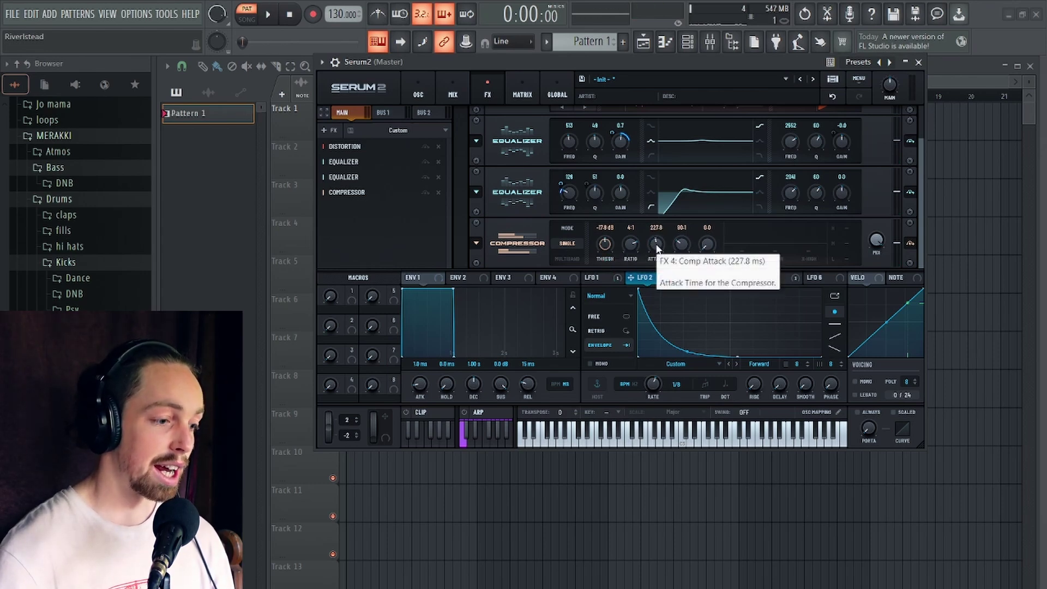
click(657, 248)
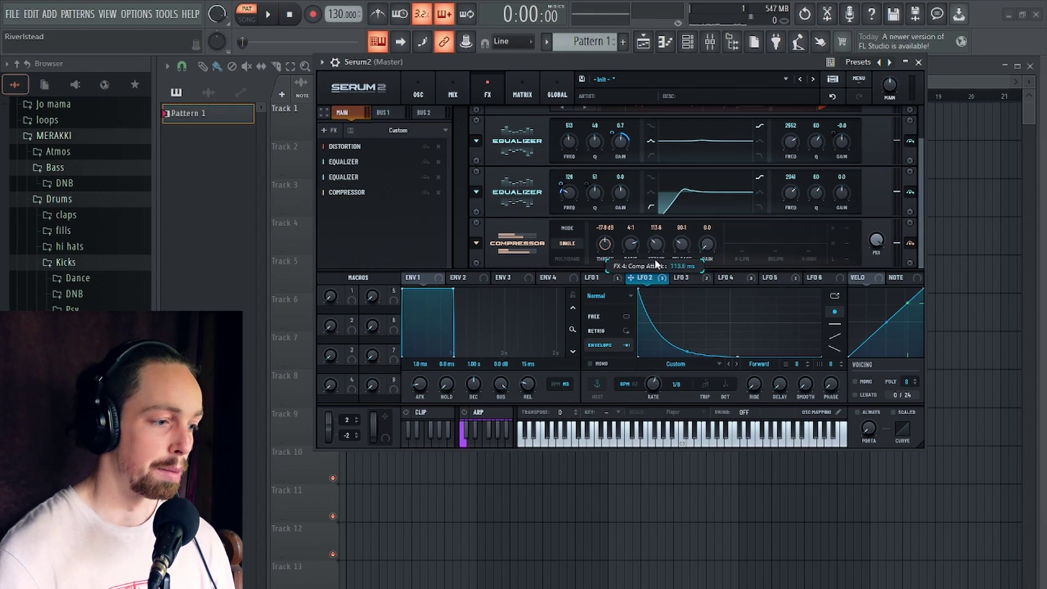
drag(656, 246, 655, 262)
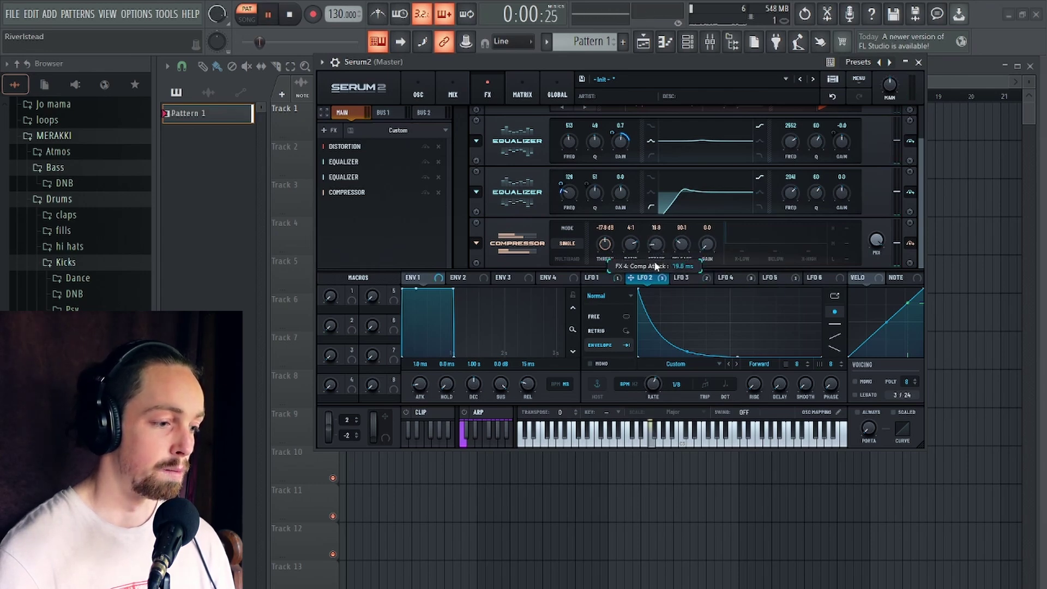
key(space)
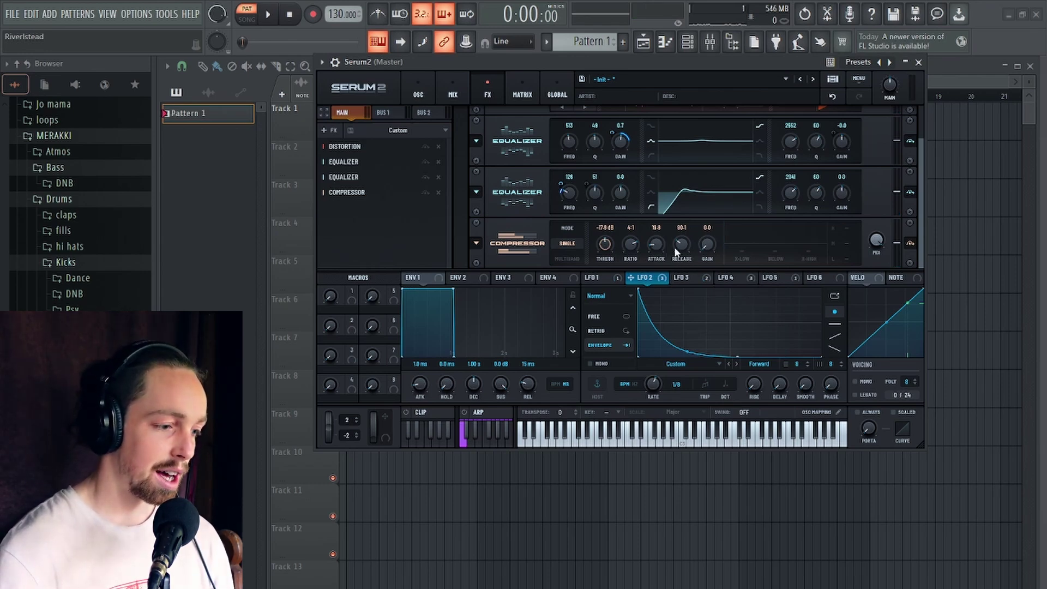
Audition different compressor release times, settling on about 39 ms, and set the makeup gain to 3.2 dB
click(681, 251)
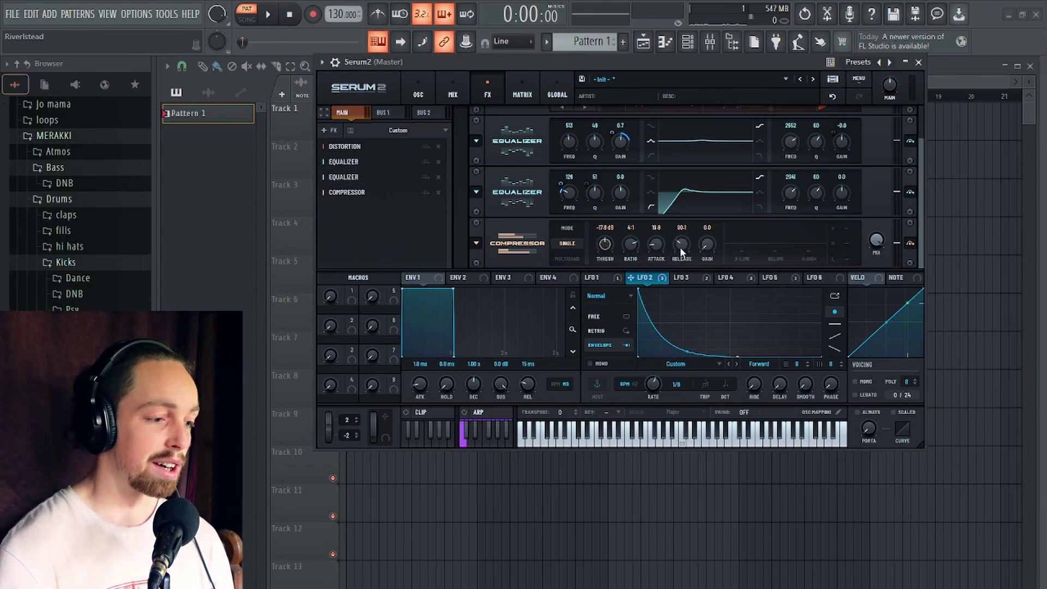
drag(681, 244, 685, 217)
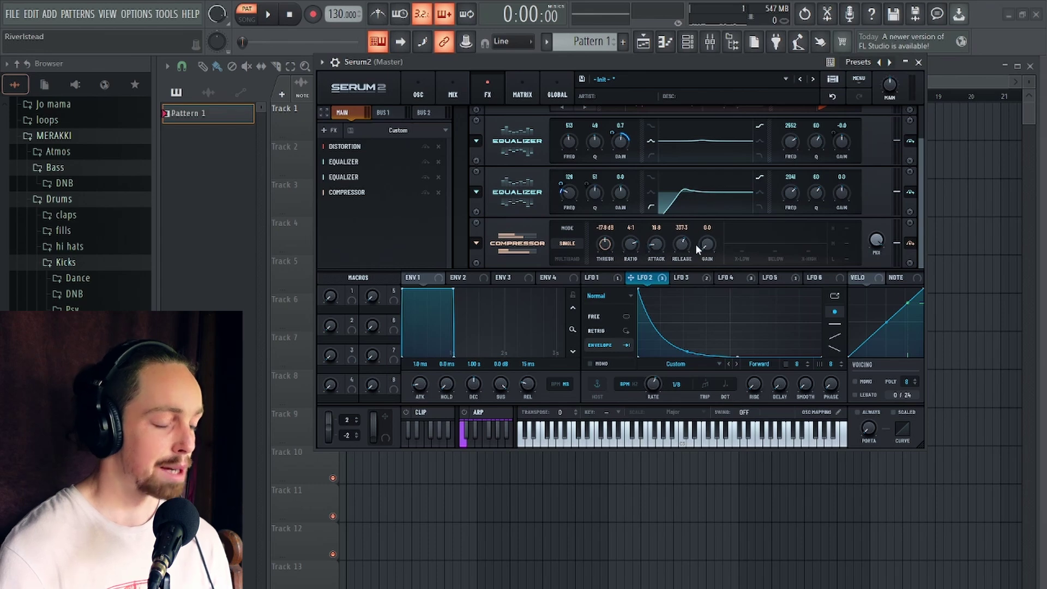
key(space)
mouse_move(682, 250)
mouse_down()
mouse_move(686, 284)
mouse_move(680, 251)
mouse_up()
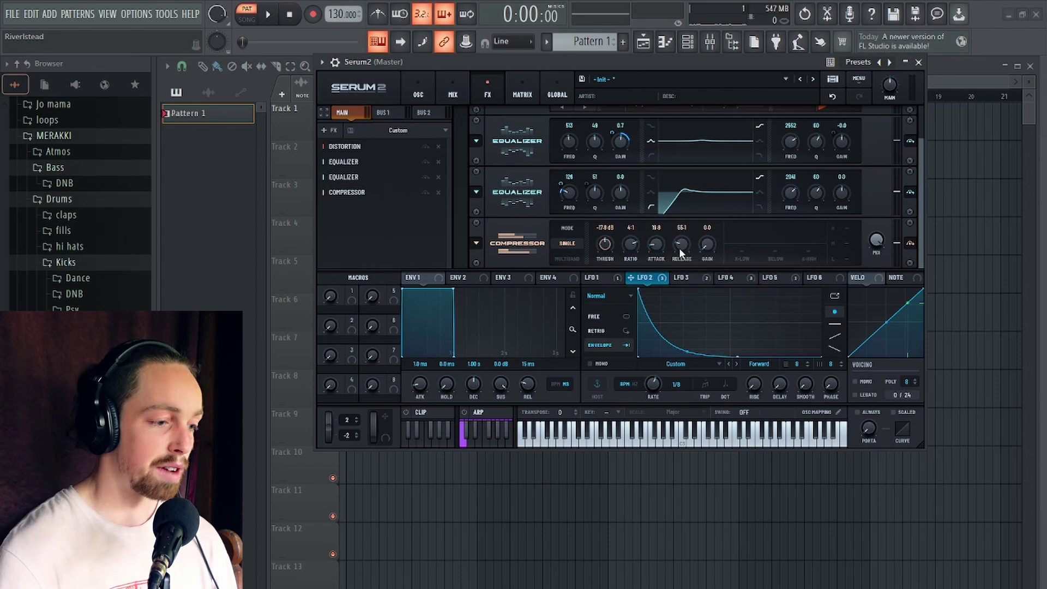
key(space)
key(space)
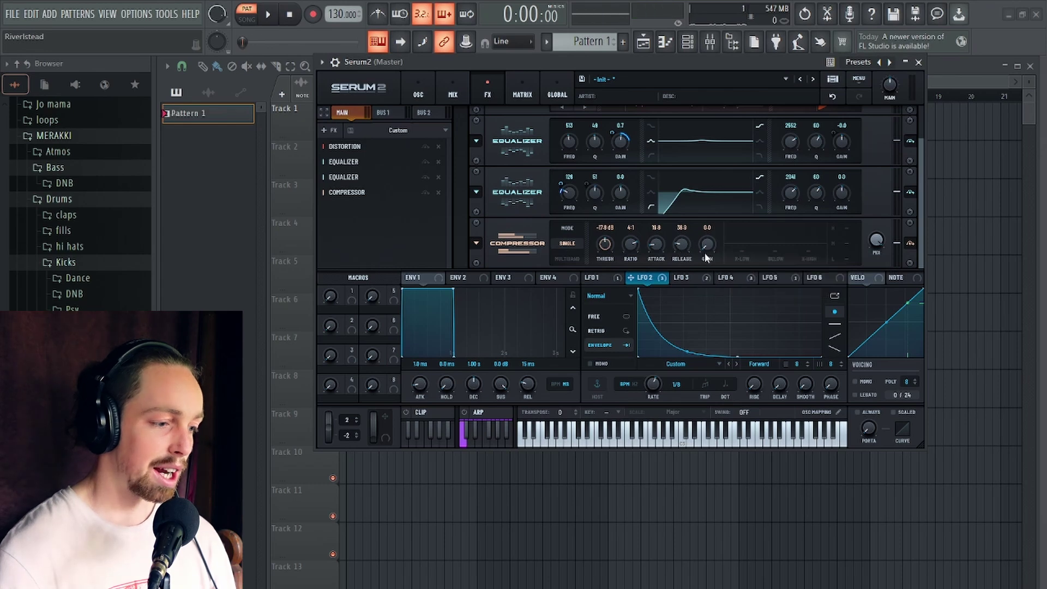
drag(703, 246, 709, 243)
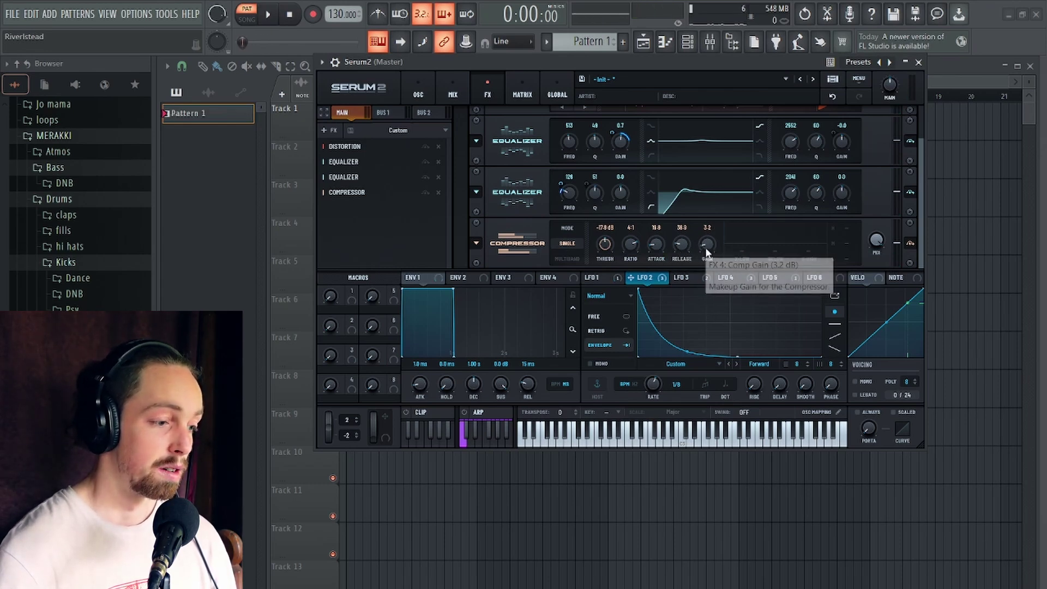
Add a second Distortion after the compressor, switch it to HardClip and raise its drive slightly
drag(666, 61, 662, 40)
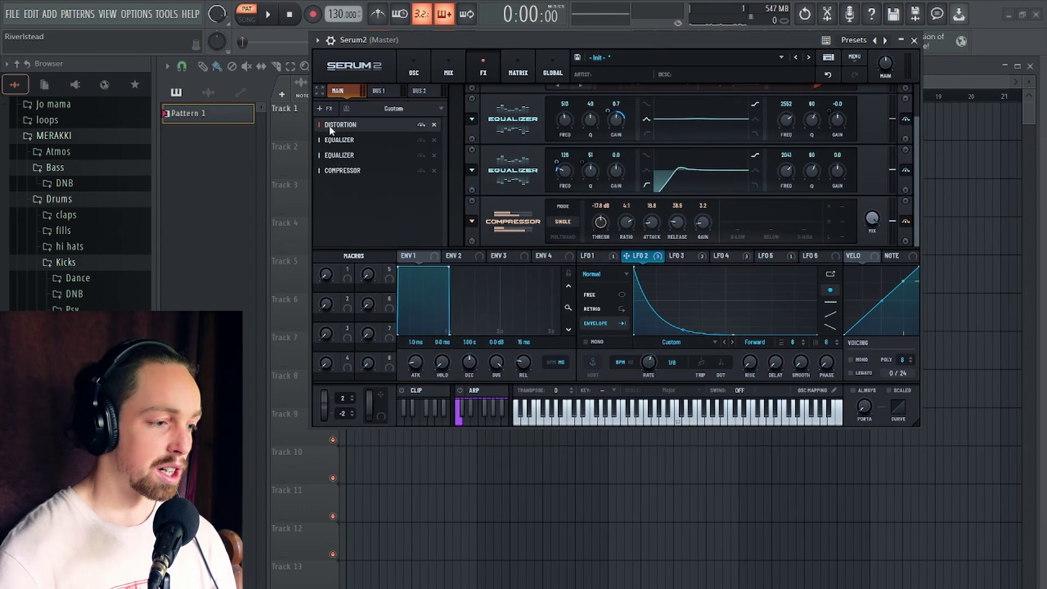
click(321, 110)
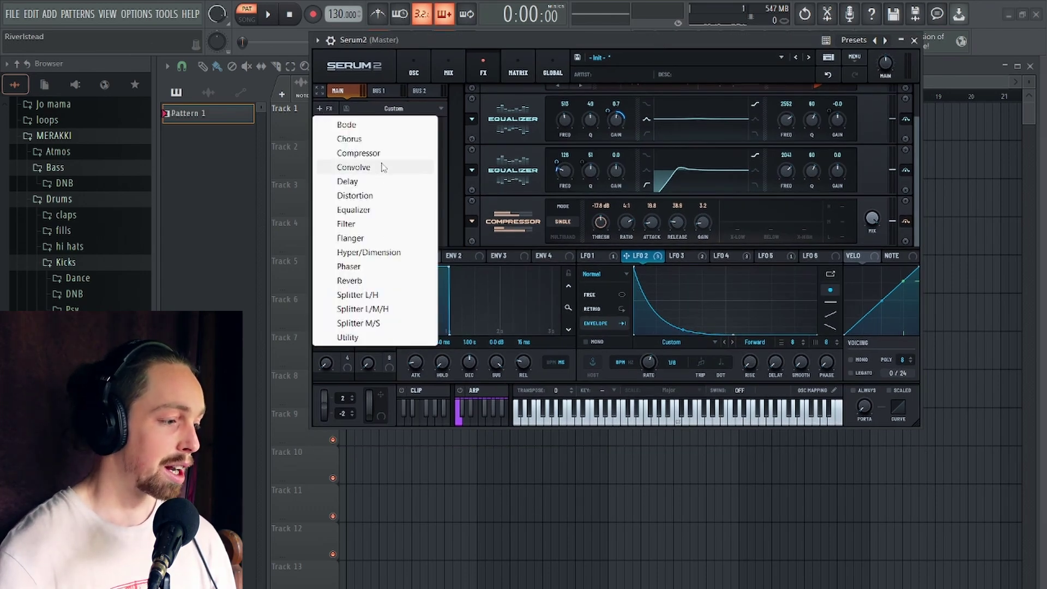
click(379, 196)
click(574, 228)
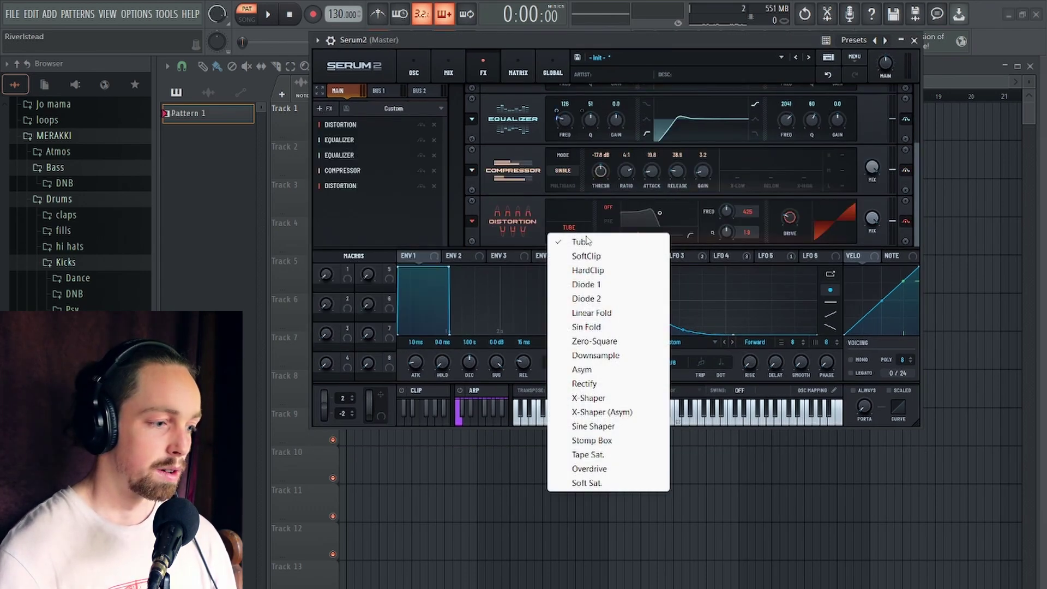
click(567, 269)
drag(789, 223, 789, 221)
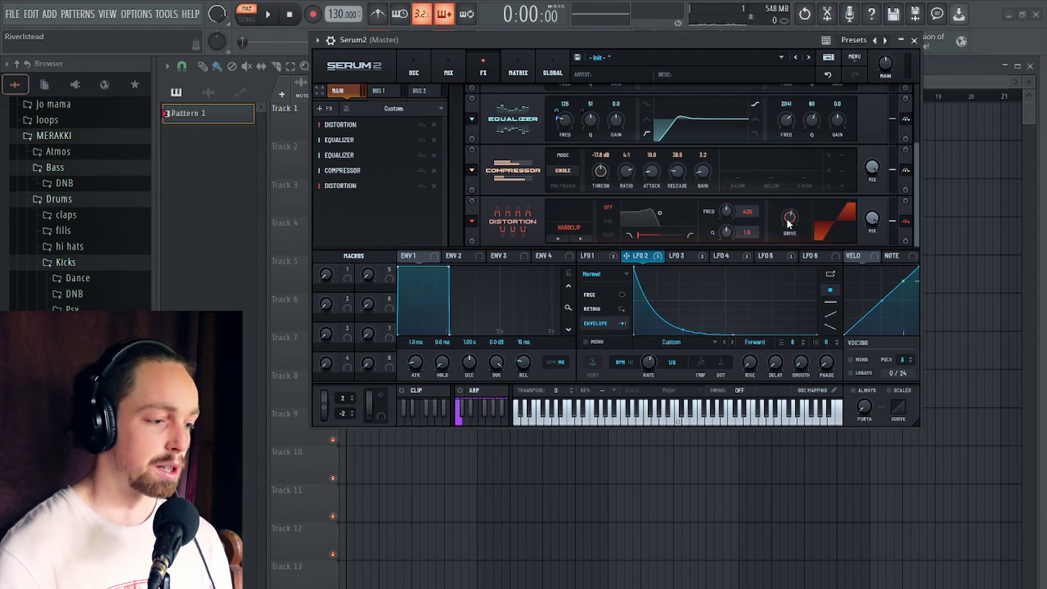
key(space)
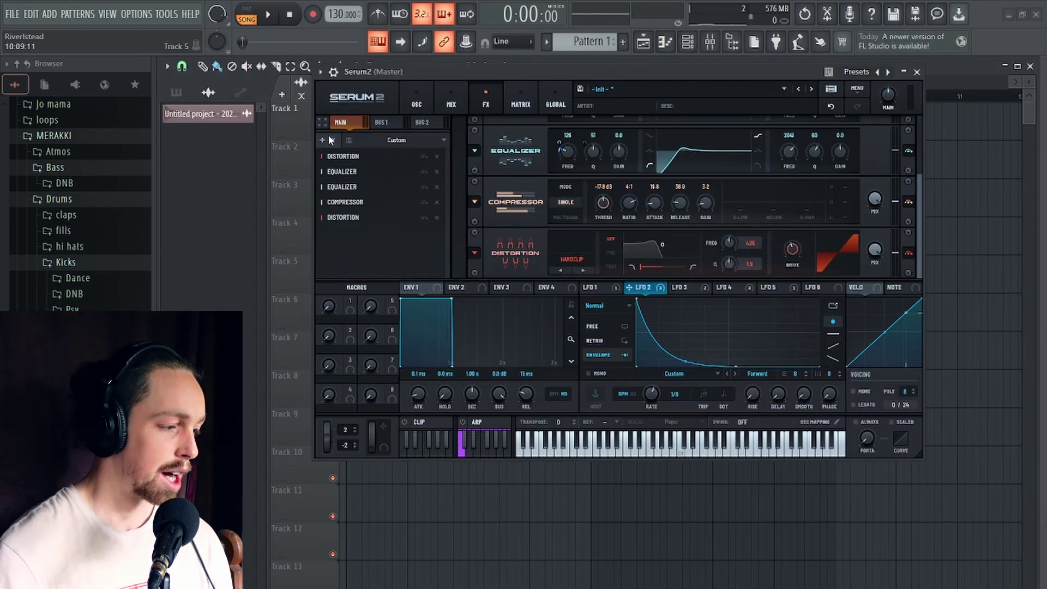
Add a Bode effect with a range of about 254 Hz and adjust its shift while auditioning the sound
click(328, 141)
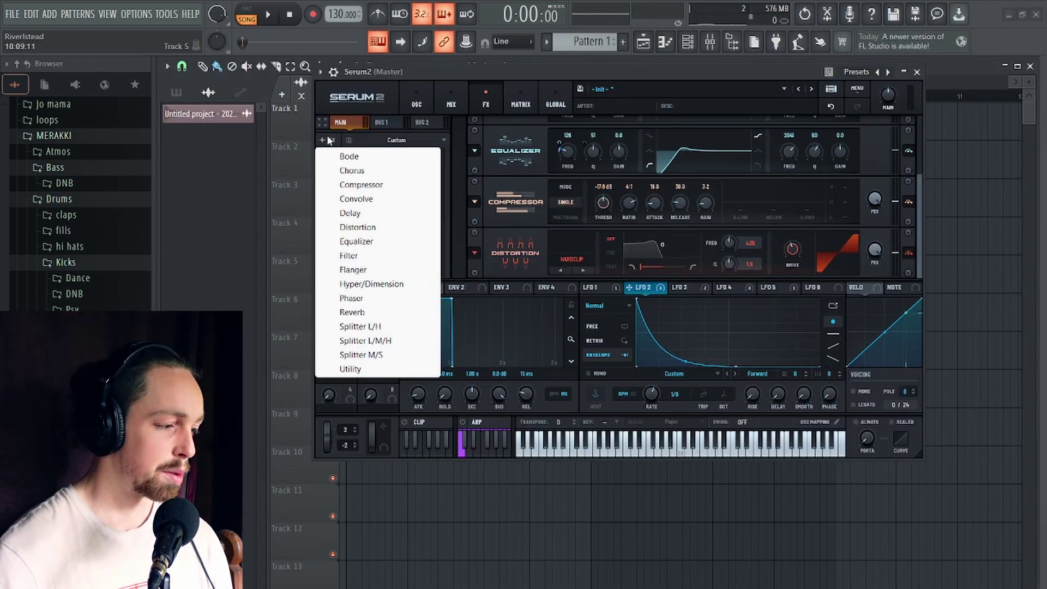
click(364, 159)
drag(544, 72, 526, 37)
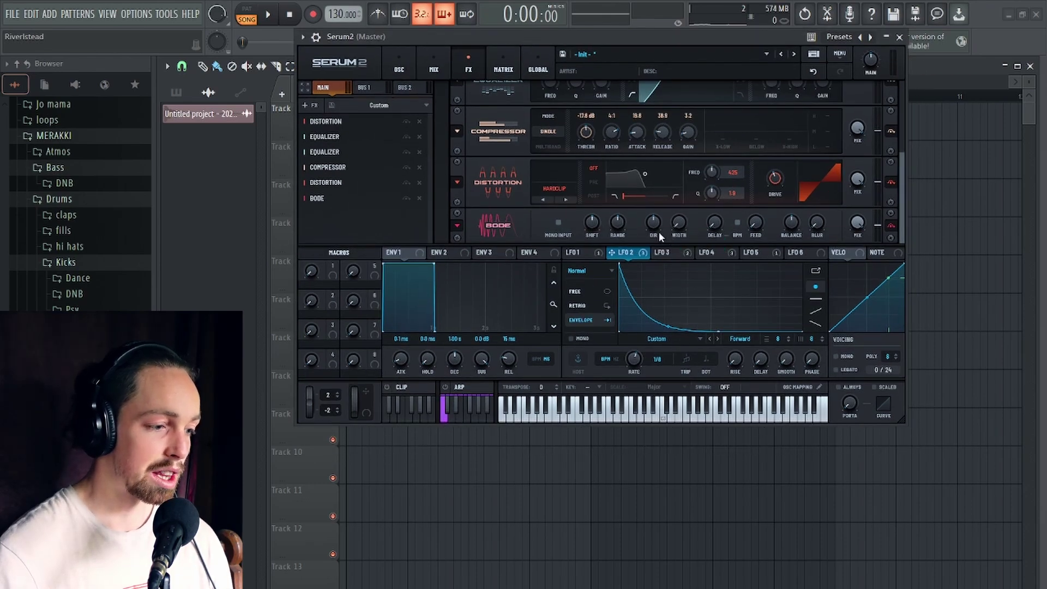
drag(720, 36, 727, 61)
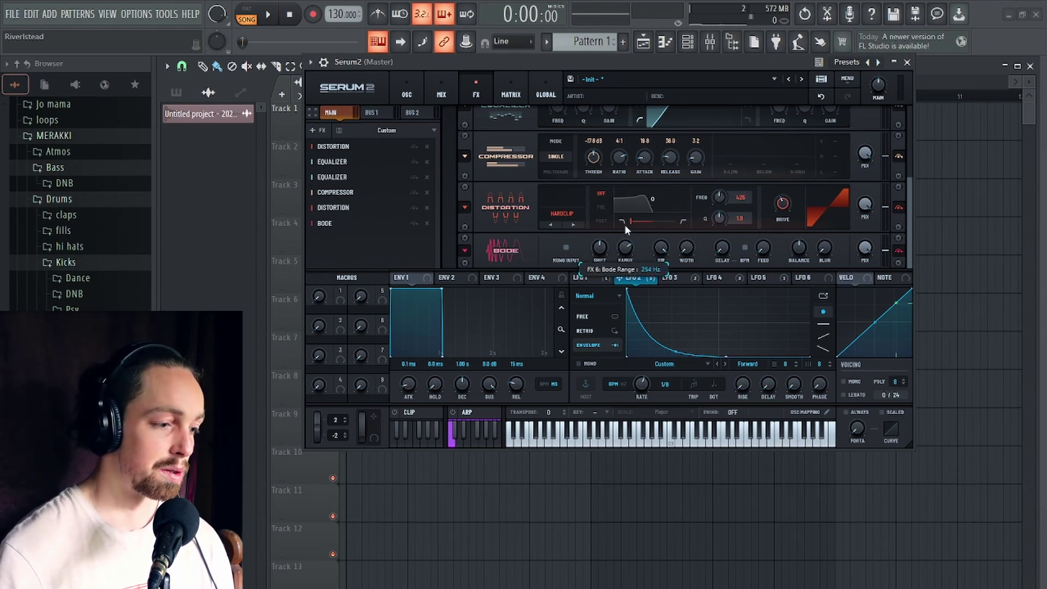
drag(647, 66, 655, 82)
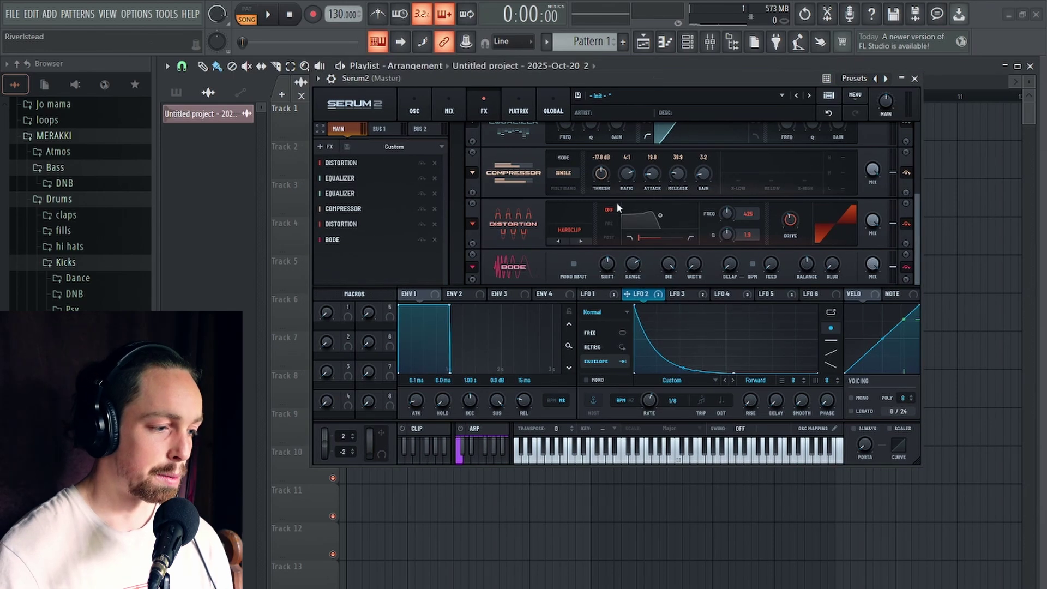
mouse_move(608, 266)
mouse_down()
mouse_move(610, 290)
mouse_move(608, 273)
mouse_up()
key(space)
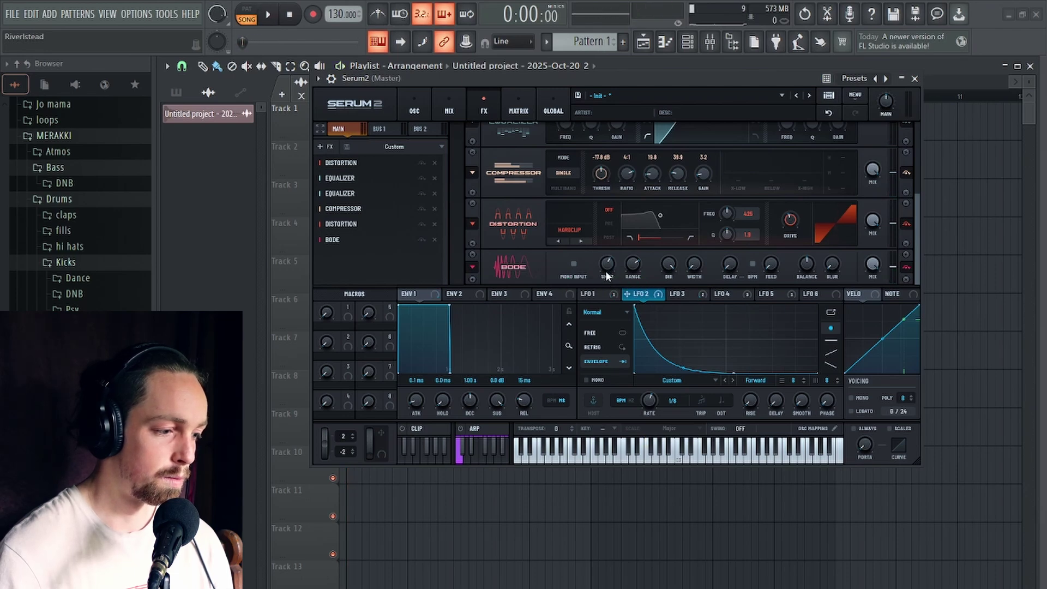
key(space)
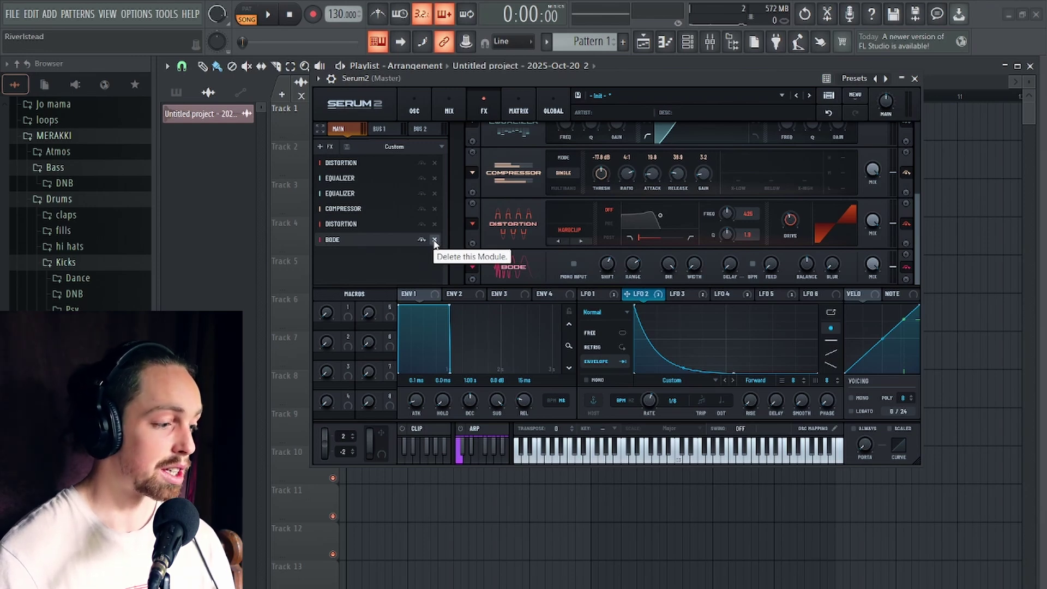
Add a Convolve effect after the Bode and load the factory Massive impulse response Cold Abyss
click(322, 146)
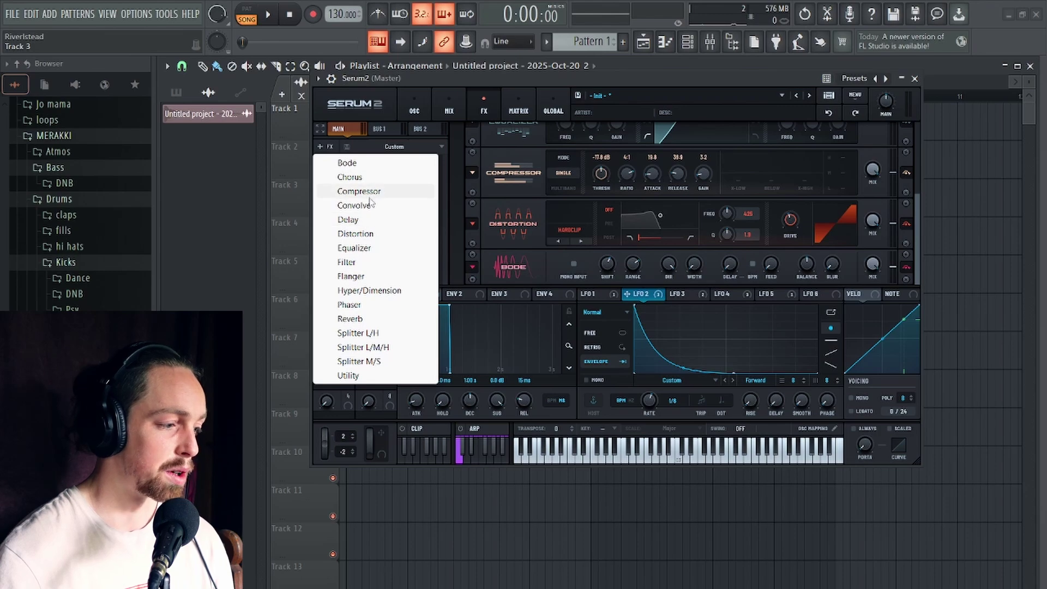
click(371, 205)
key(space)
drag(628, 77, 630, 102)
key(space)
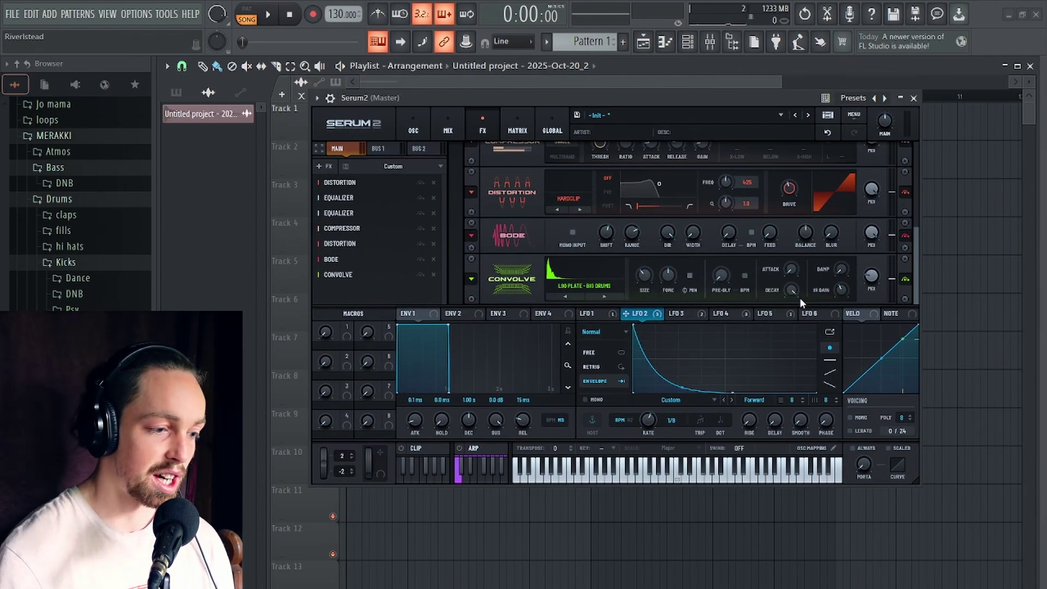
click(548, 292)
mouse_move(675, 342)
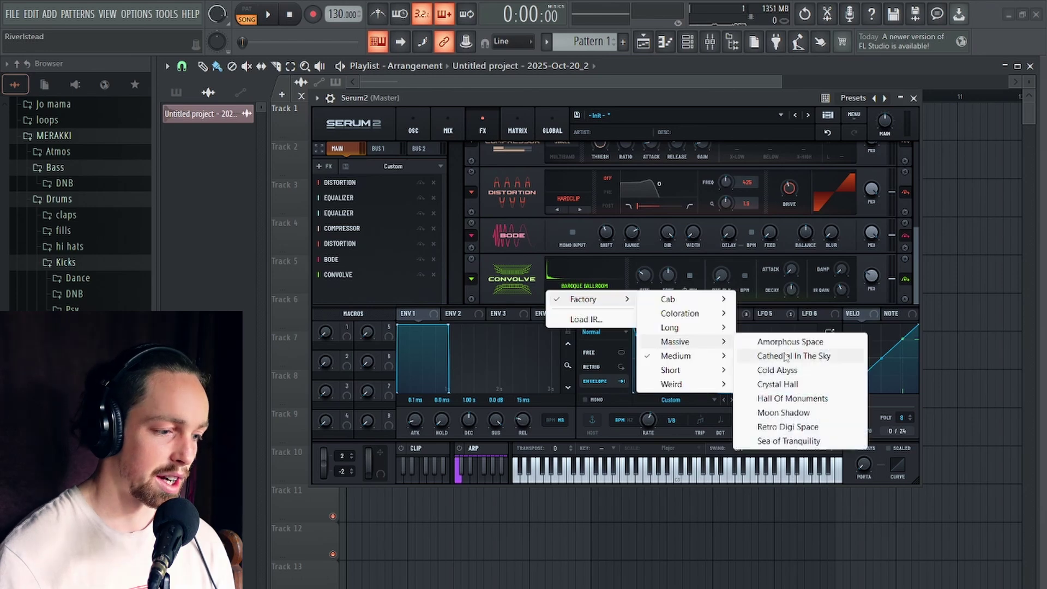
click(777, 370)
Adjust the Convolve effect's size and decay during playback
drag(645, 278, 646, 261)
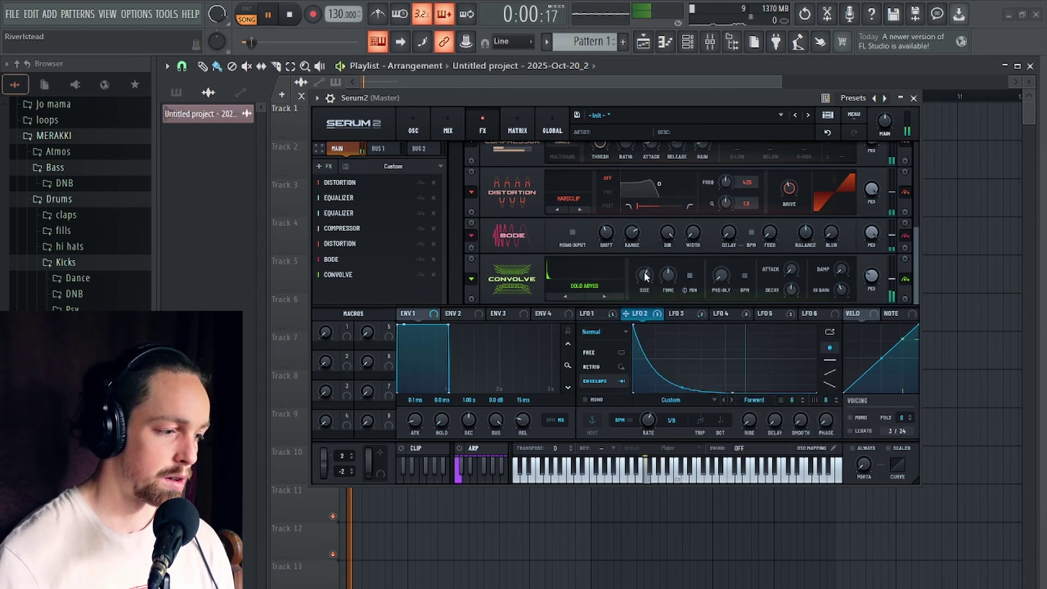
drag(791, 289, 791, 294)
key(space)
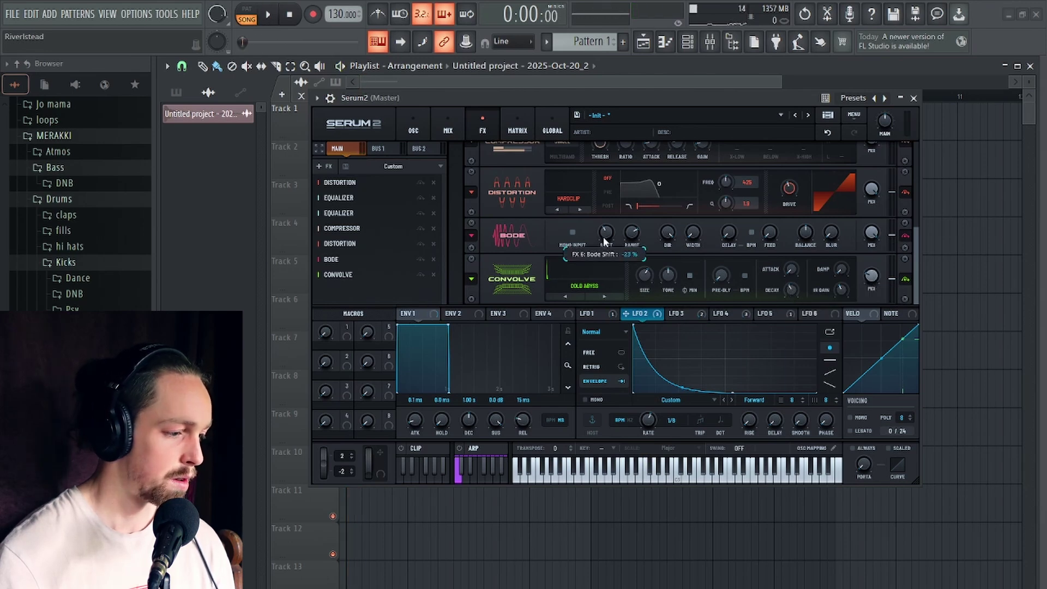
Audition different Bode shift amounts, including about 20%, together with the convolution reverb
key(space)
key(space)
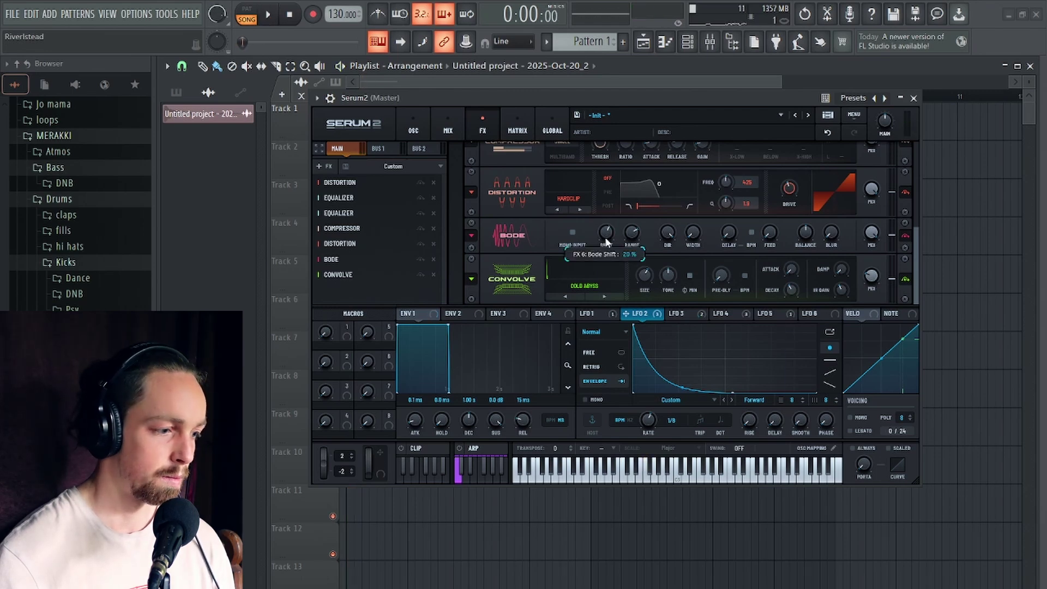
key(space)
key(space)
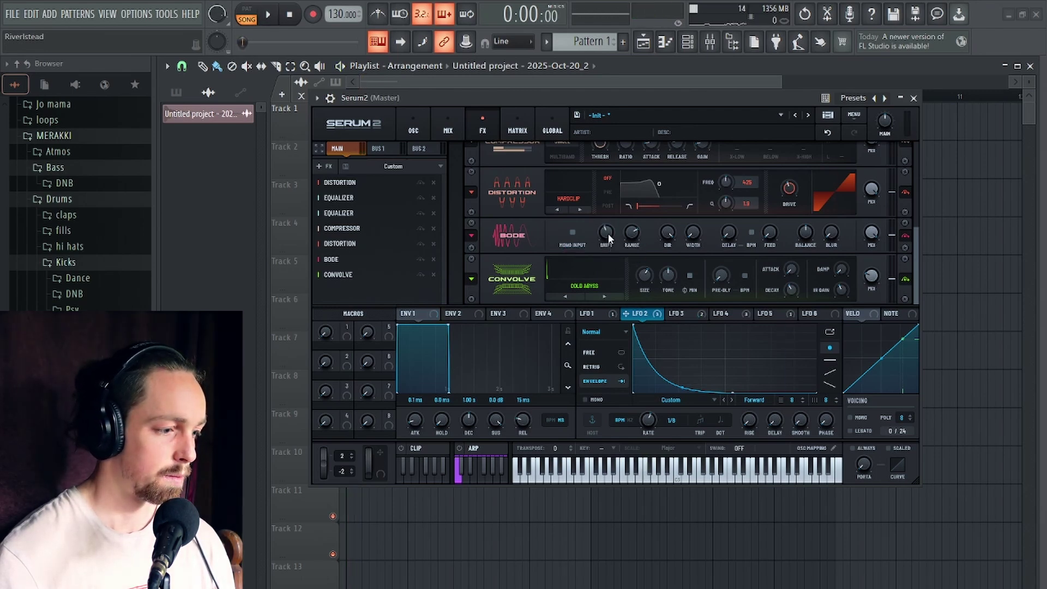
key(space)
drag(610, 239, 611, 227)
key(space)
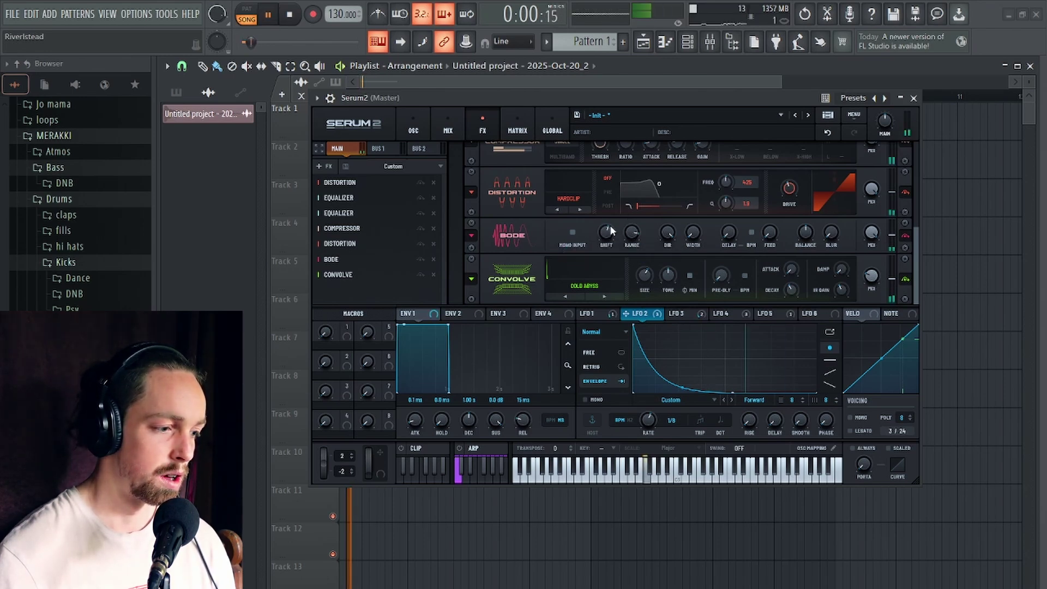